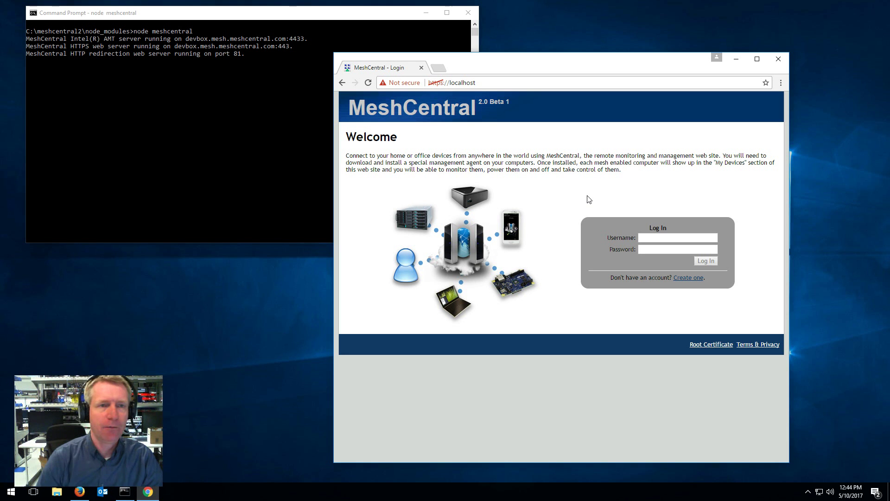
Stop the MeshCentral server and run npm update meshcentral from the parent folder
{"action": "left_click", "coordinate": [238, 66]}
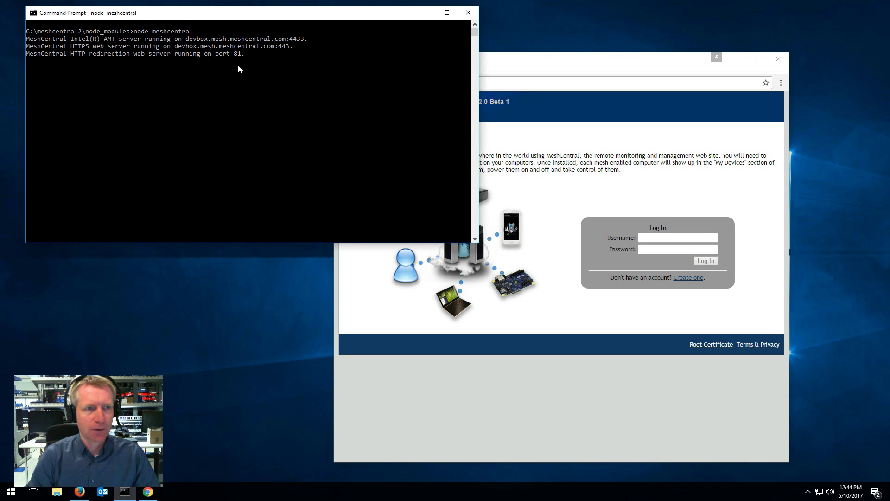
{"action": "key", "text": "ctrl+c"}
{"action": "type", "text": "cd .."}
{"action": "key", "text": "Return"}
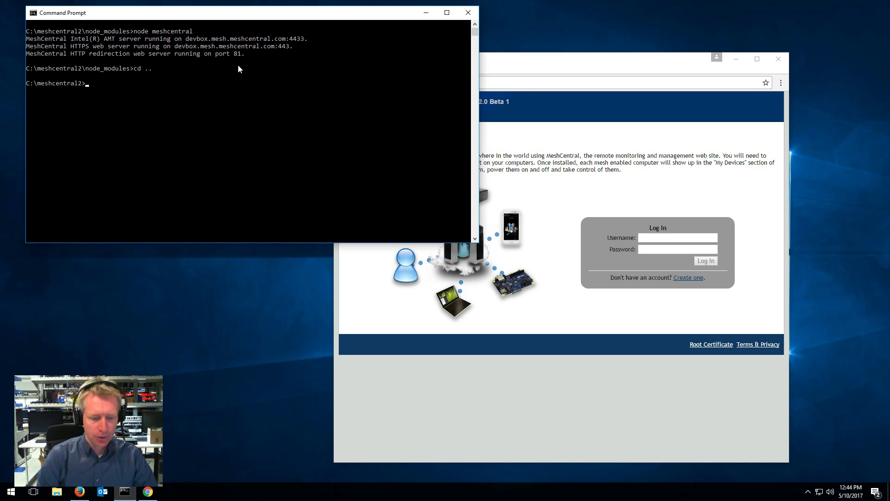
{"action": "type", "text": "n"}
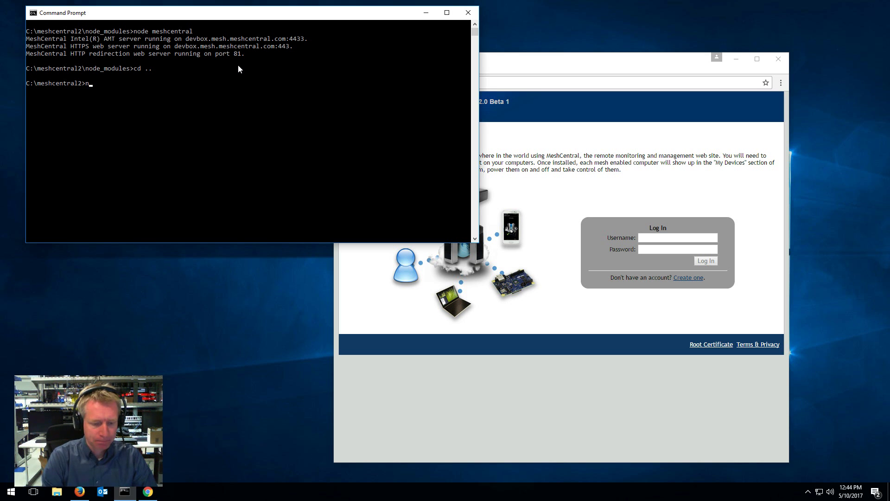
{"action": "type", "text": "pm update me"}
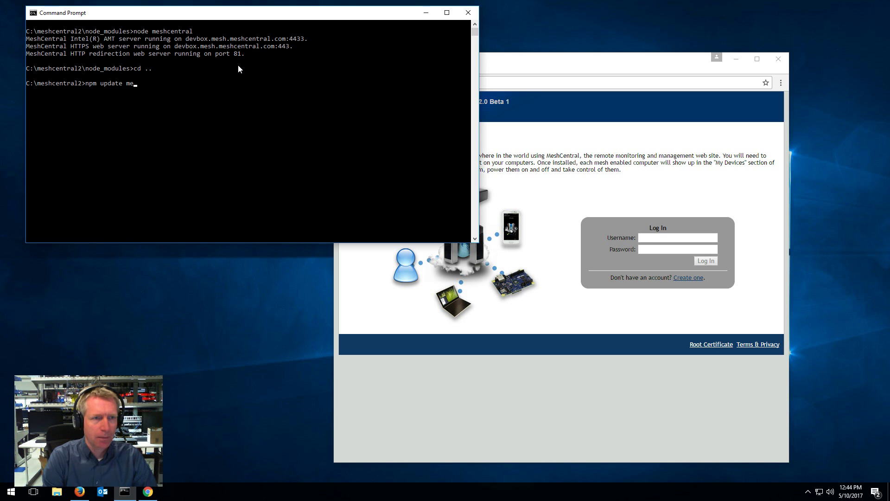
{"action": "type", "text": "shcentral"}
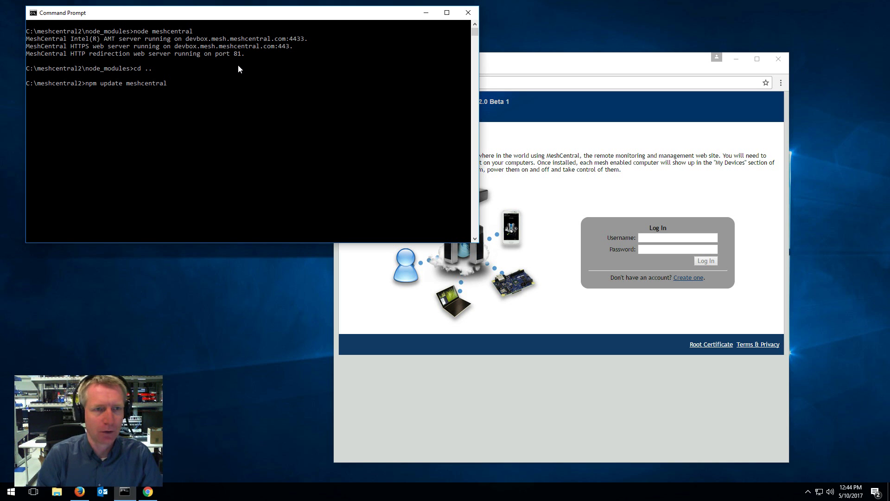
{"action": "key", "text": "Return"}
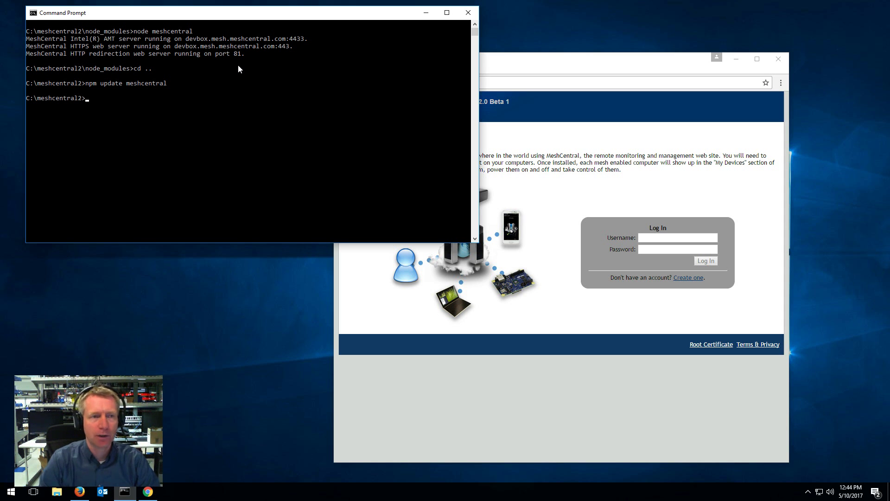
Restart the server with node meshcentral from the node_modules folder
{"action": "type", "text": "cd node_modules"}
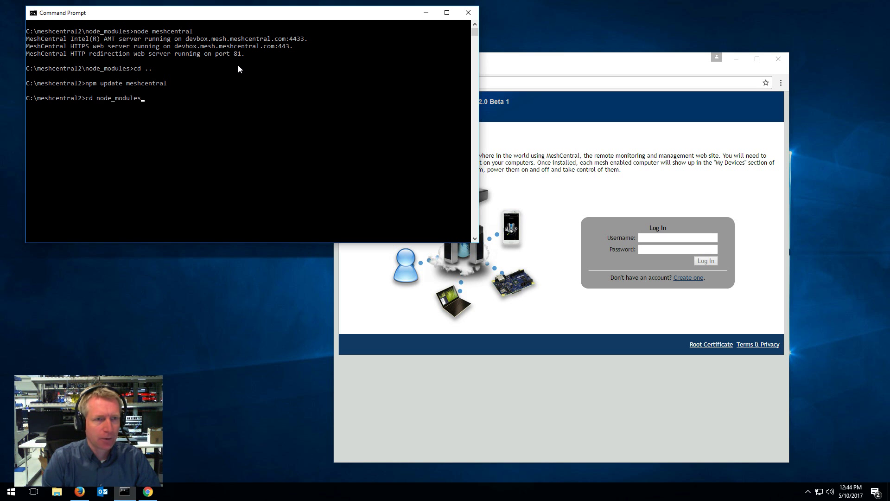
{"action": "key", "text": "Return"}
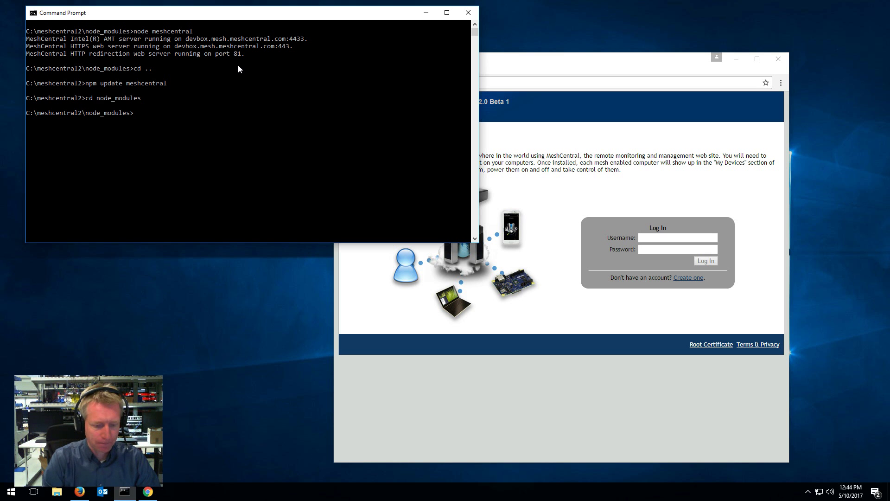
{"action": "type", "text": "node"}
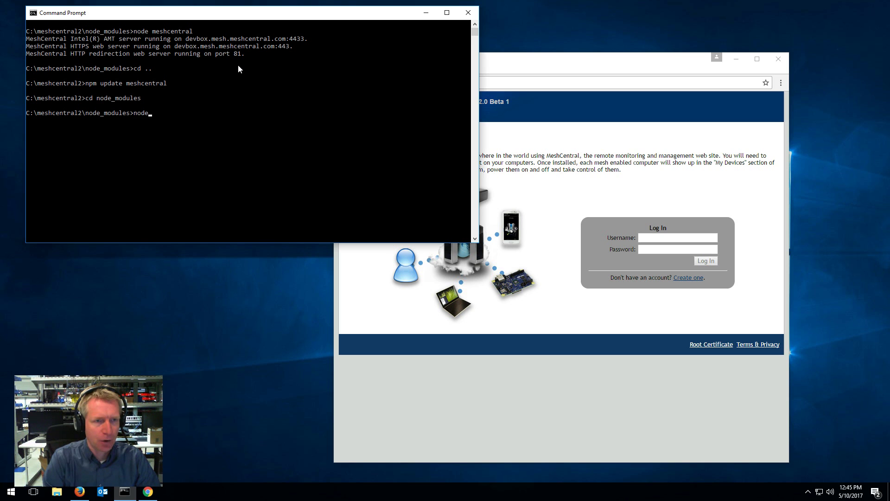
{"action": "type", "text": " meshcentral"}
{"action": "key", "text": "Return"}
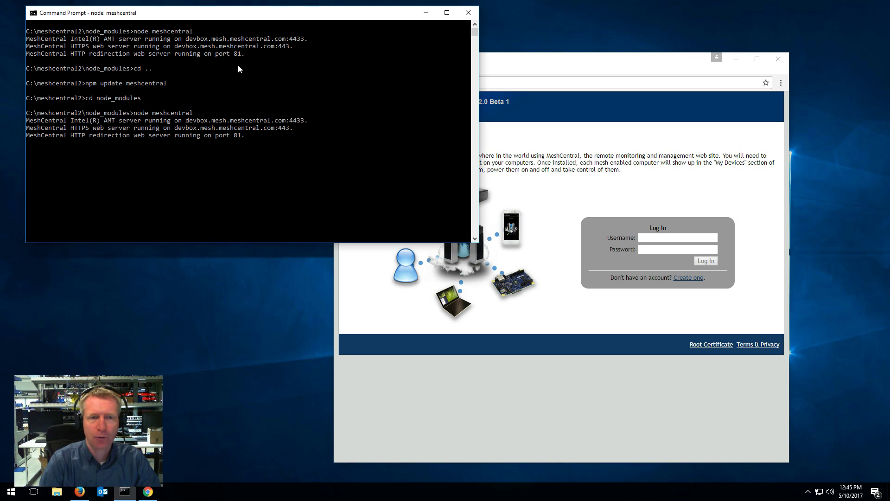
Reveal the browser and log in as admin with the account password
{"action": "left_click", "coordinate": [426, 13]}
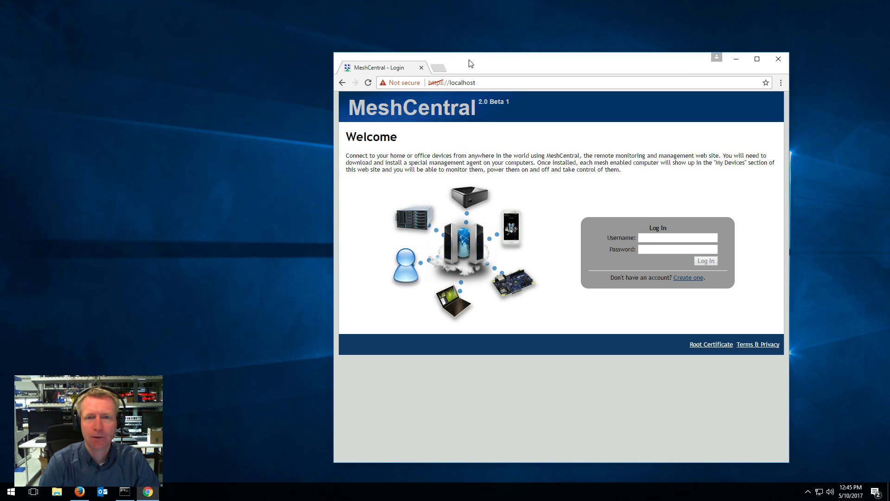
{"action": "left_click_drag", "start_coordinate": [471, 63], "coordinate": [503, 38]}
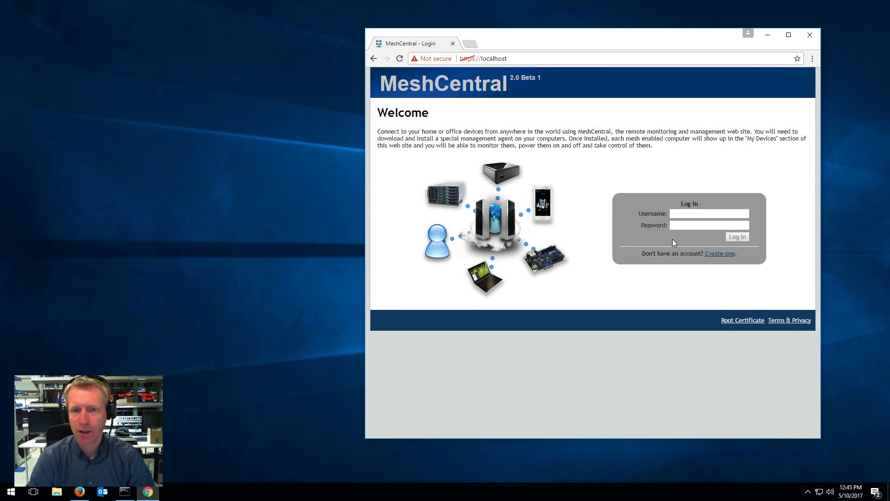
{"action": "left_click", "coordinate": [676, 216]}
{"action": "type", "text": "admin"}
{"action": "key", "text": "Tab"}
{"action": "type", "text": "a"}
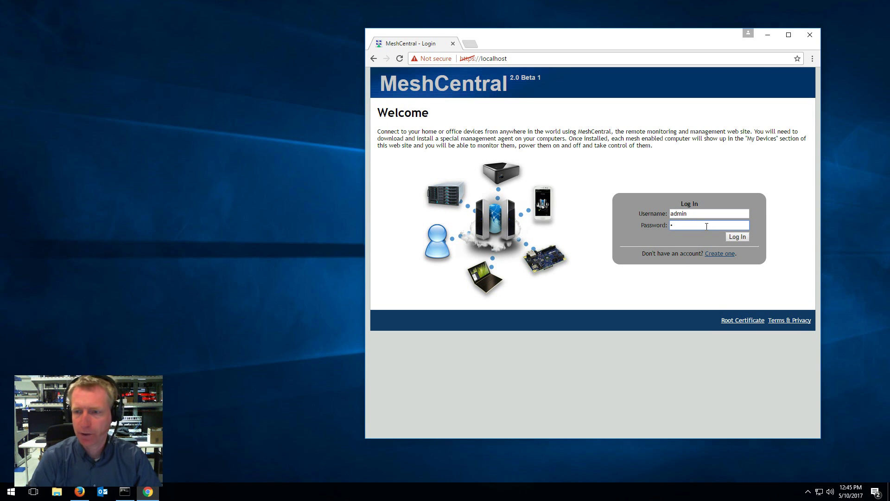
{"action": "left_click", "coordinate": [734, 237]}
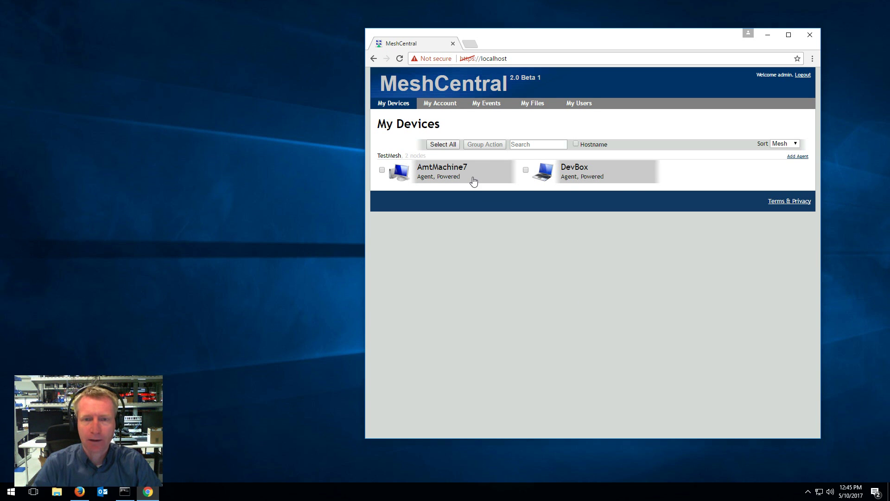
Connect to AmtMachine7's Desktop tab and launch File Explorer on the remote screen
{"action": "left_click", "coordinate": [473, 181]}
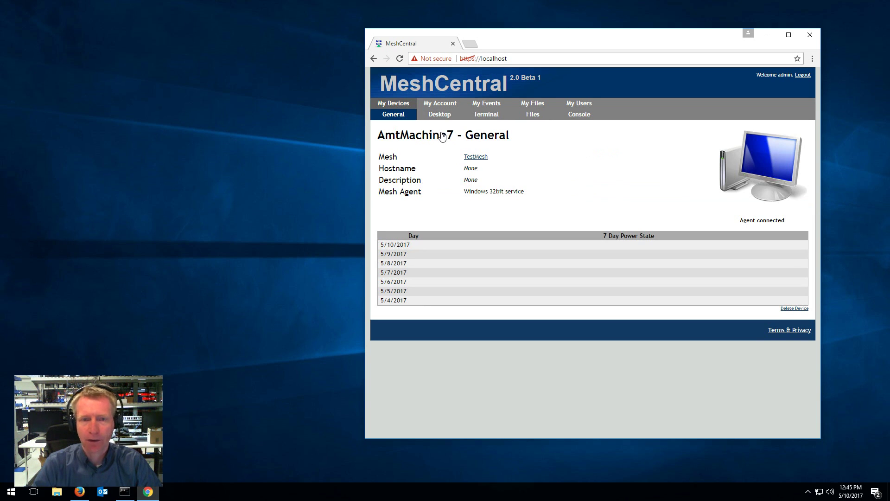
{"action": "left_click", "coordinate": [446, 117]}
{"action": "left_click", "coordinate": [394, 156]}
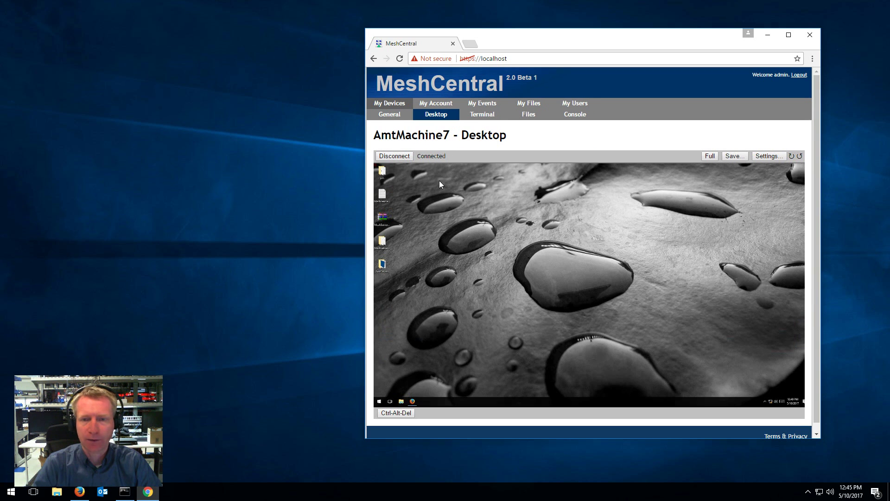
{"action": "left_click", "coordinate": [401, 401]}
{"action": "left_click_drag", "start_coordinate": [570, 188], "coordinate": [552, 205]}
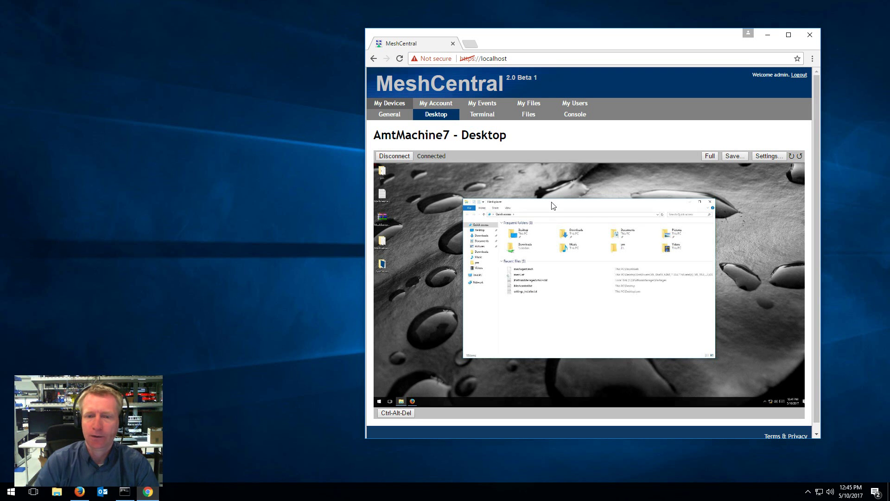
Maximize the browser, show the remote desktop full screen, and reposition File Explorer
{"action": "double_click", "coordinate": [562, 39]}
{"action": "left_click_drag", "start_coordinate": [408, 166], "coordinate": [440, 161]}
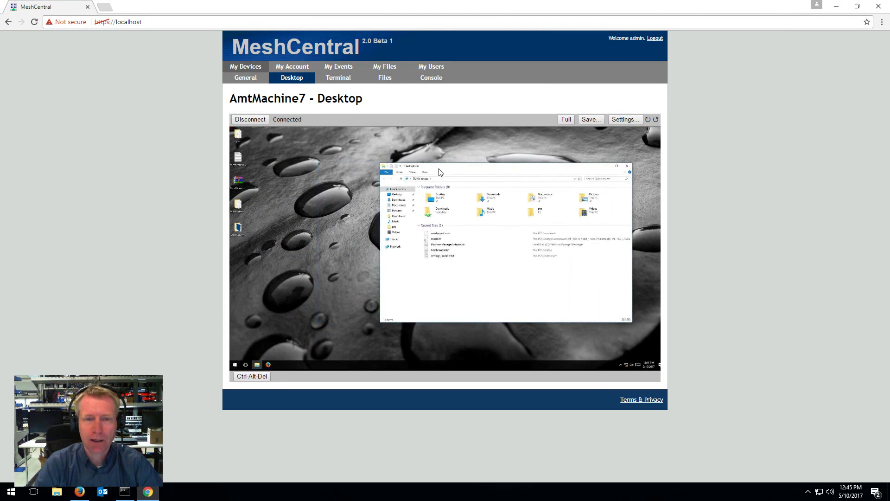
{"action": "left_click", "coordinate": [565, 119]}
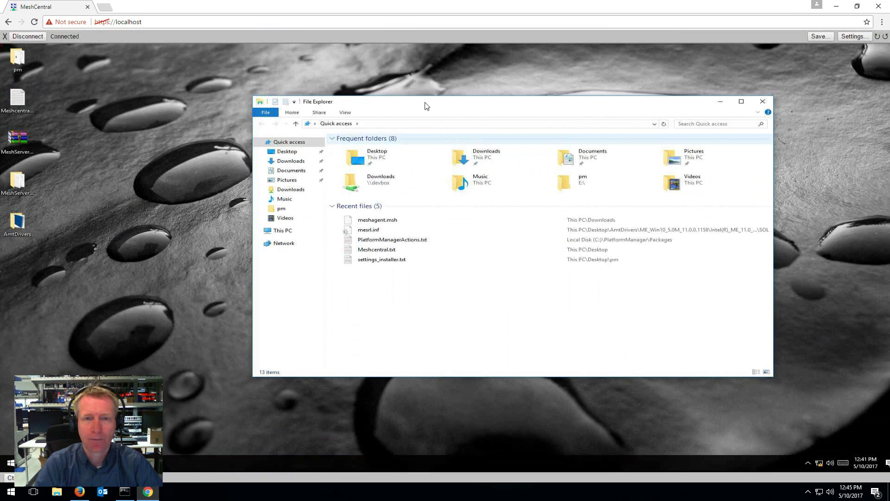
{"action": "left_click_drag", "start_coordinate": [423, 105], "coordinate": [303, 96]}
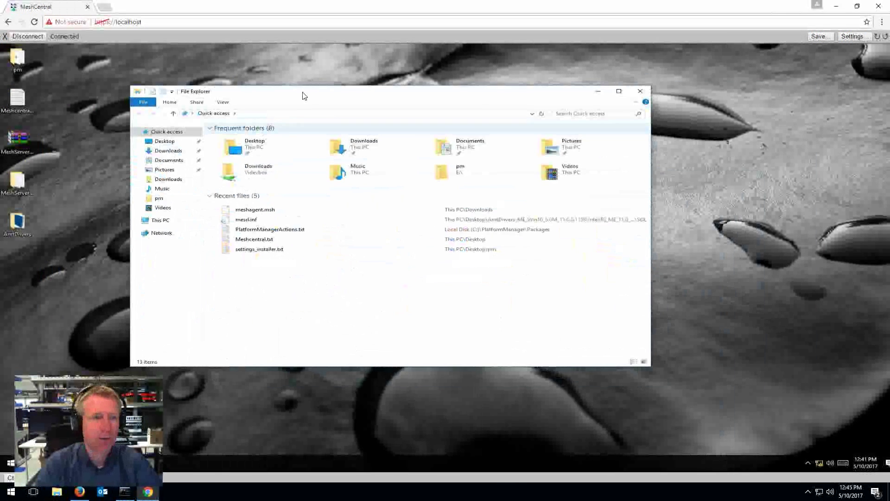
Launch Notepad on AmtMachine7 from the Start menu and type two lines of test text
{"action": "left_click", "coordinate": [11, 462]}
{"action": "left_click", "coordinate": [10, 462]}
{"action": "left_click", "coordinate": [10, 462]}
{"action": "left_click", "coordinate": [10, 462]}
{"action": "left_click", "coordinate": [10, 462]}
{"action": "type", "text": "notepad"}
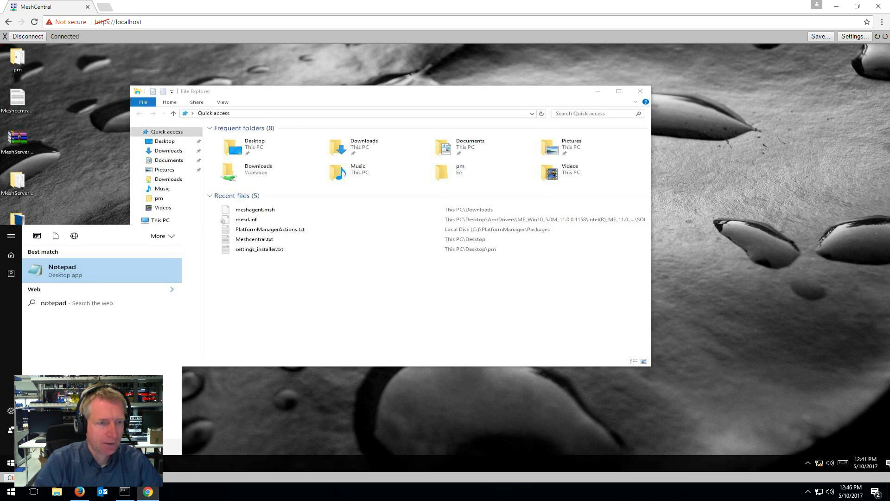
{"action": "key", "text": "Return"}
{"action": "type", "text": "dfgkljdfglkjdfg"}
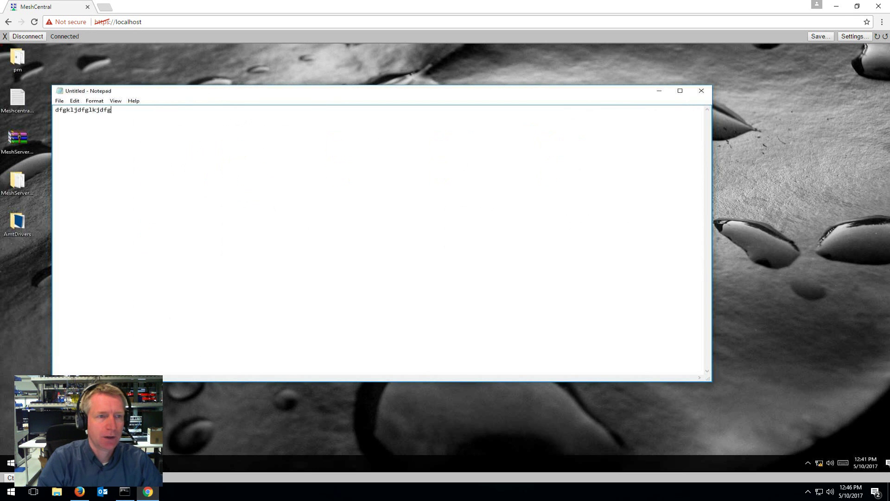
{"action": "key", "text": "Return"}
{"action": "key", "text": "Return"}
{"action": "key", "text": "Return"}
{"action": "type", "text": "dfgjkdfgkljxf"}
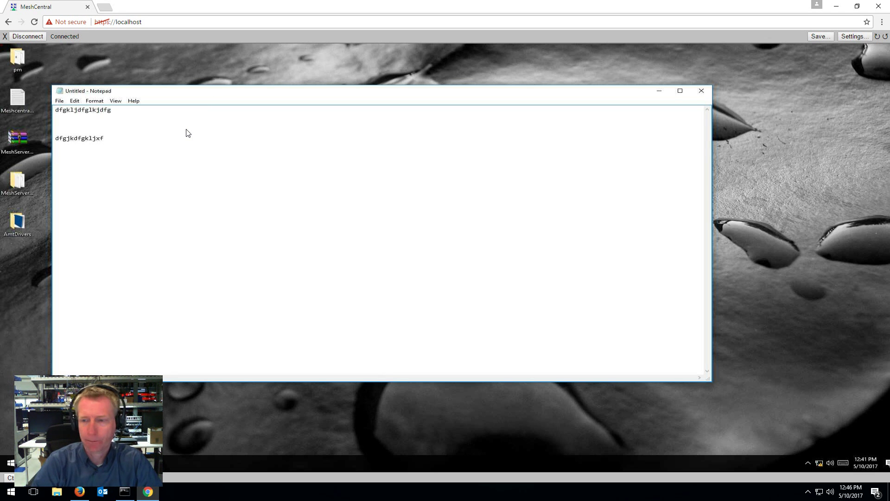
{"action": "key", "text": "Return"}
{"action": "key", "text": "Return"}
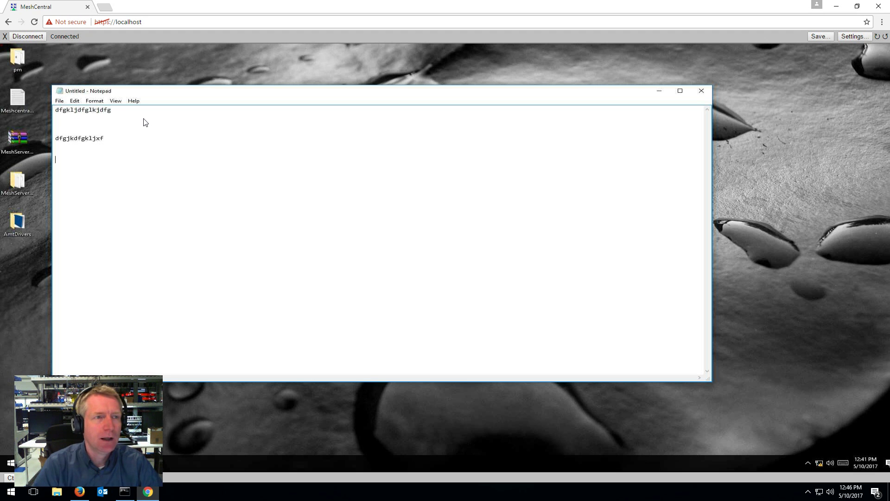
Leave full screen, then rotate the remote view sideways and back upright twice
{"action": "left_click", "coordinate": [5, 37]}
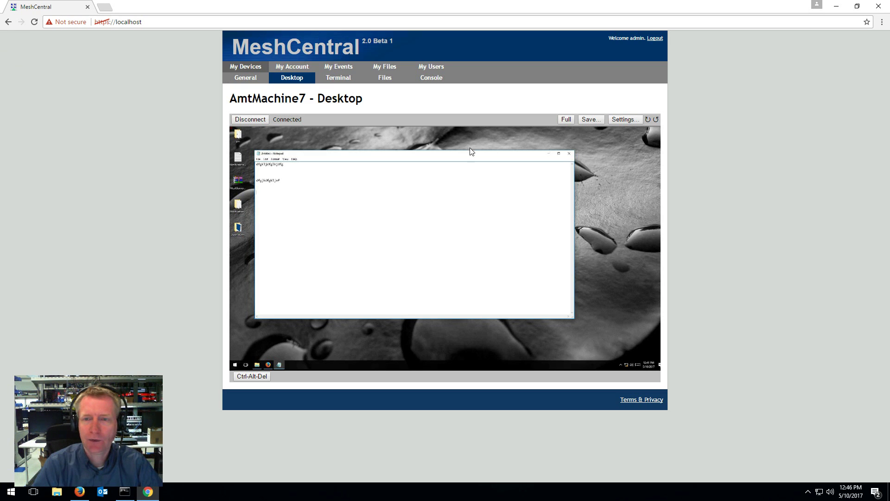
{"action": "left_click", "coordinate": [586, 119]}
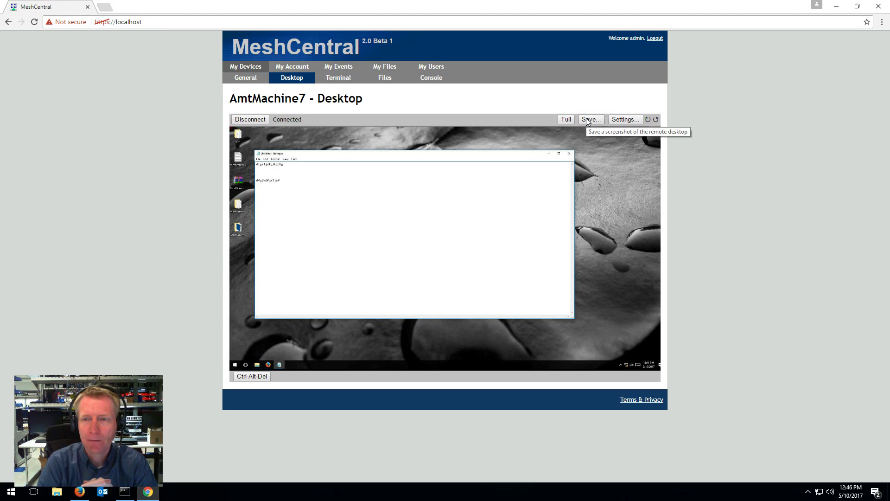
{"action": "left_click", "coordinate": [648, 119]}
{"action": "left_click", "coordinate": [648, 120]}
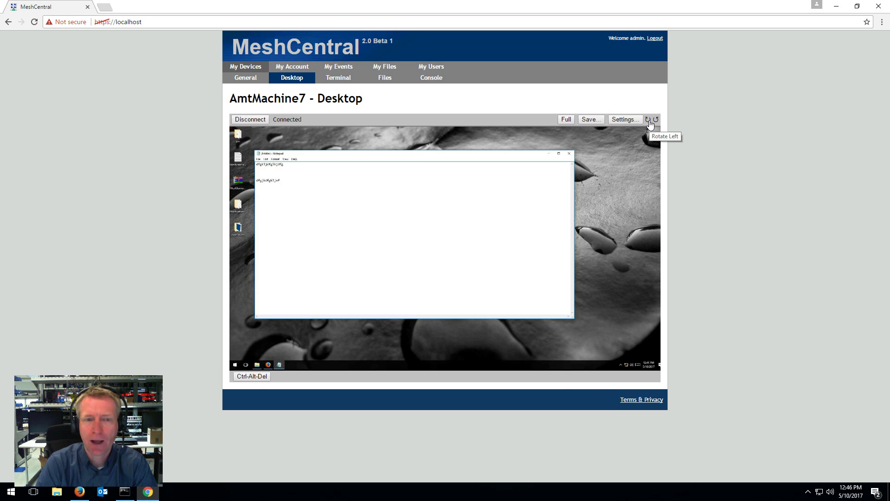
{"action": "left_click", "coordinate": [648, 119]}
{"action": "left_click", "coordinate": [648, 120]}
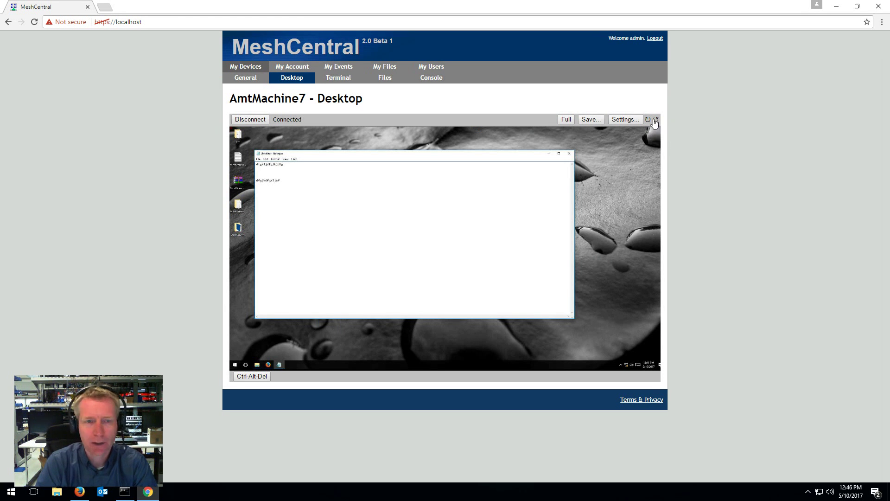
Disconnect the desktop, connect the Terminal on AmtMachine7, and run dir in the Mesh Agent folder
{"action": "left_click", "coordinate": [258, 119]}
{"action": "left_click", "coordinate": [332, 82]}
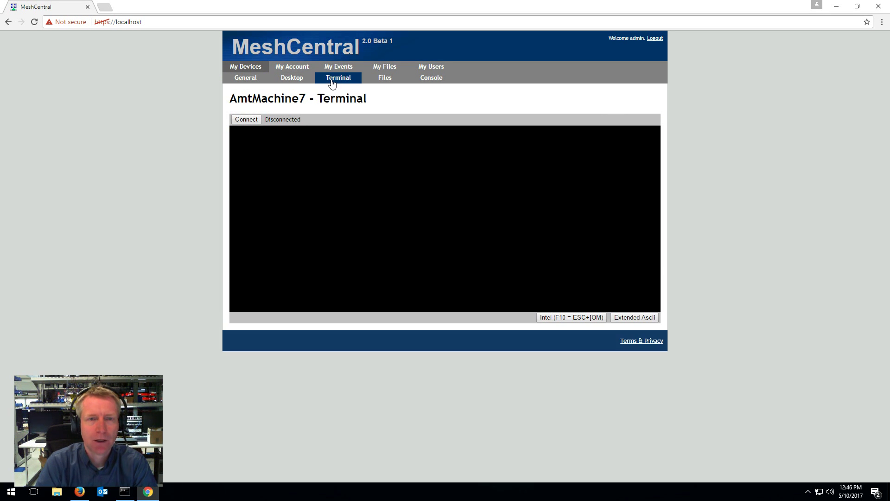
{"action": "left_click", "coordinate": [257, 119]}
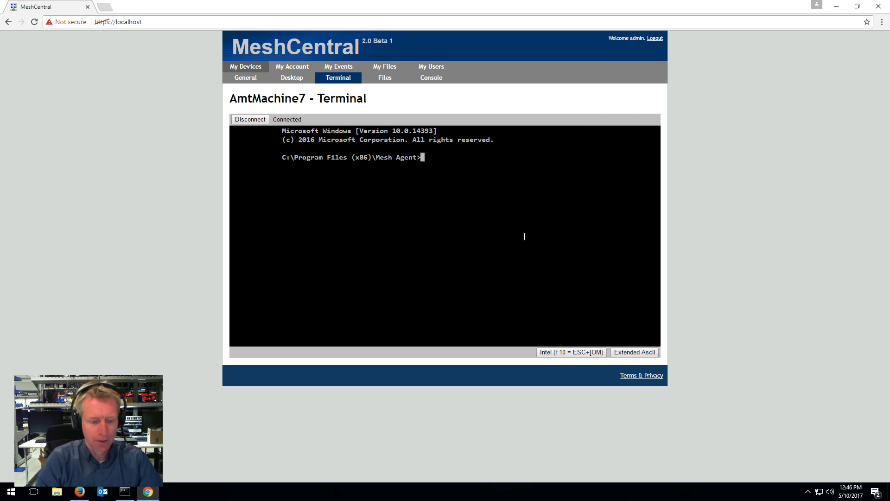
{"action": "key", "text": "Return"}
{"action": "key", "text": "Return"}
{"action": "type", "text": "dir"}
{"action": "key", "text": "Return"}
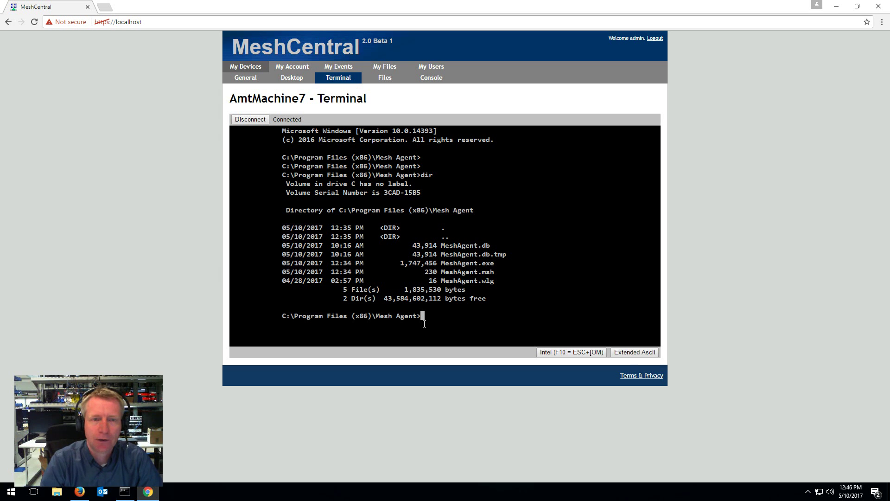
Switch to the Files tab, open C: > Temp, then restore the browser and shift it left
{"action": "left_click", "coordinate": [258, 121]}
{"action": "left_click", "coordinate": [384, 79]}
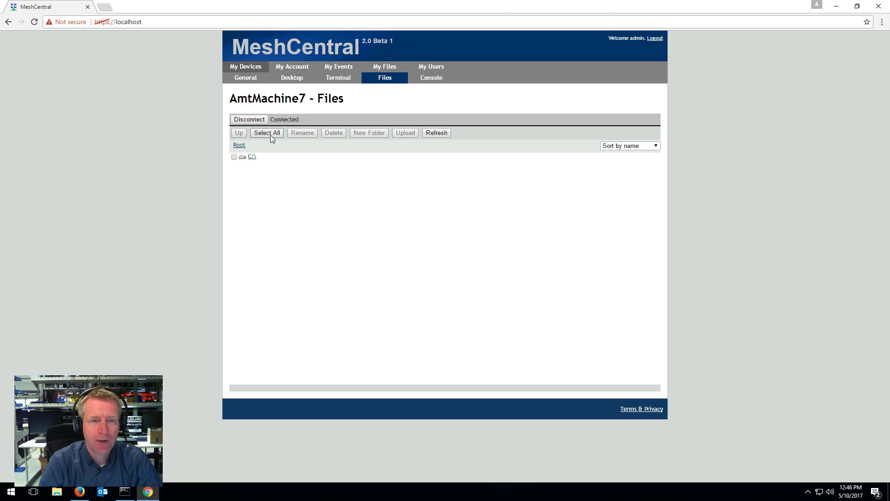
{"action": "left_click", "coordinate": [252, 157]}
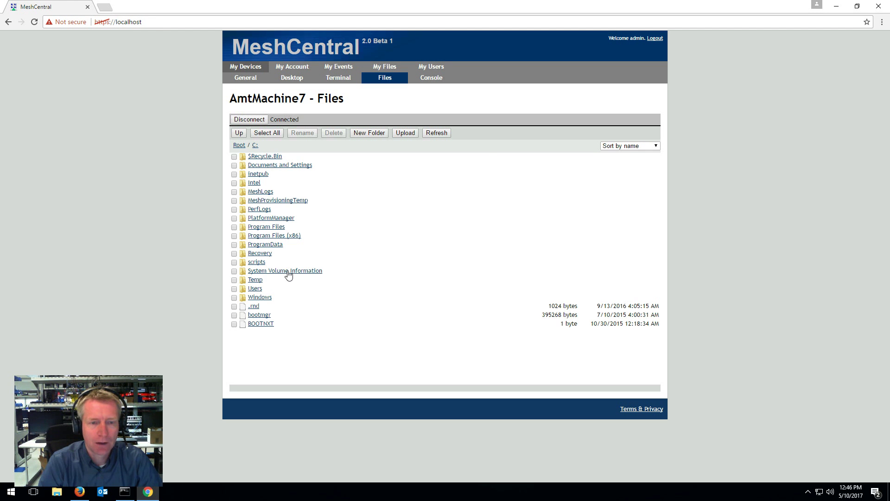
{"action": "left_click", "coordinate": [255, 280]}
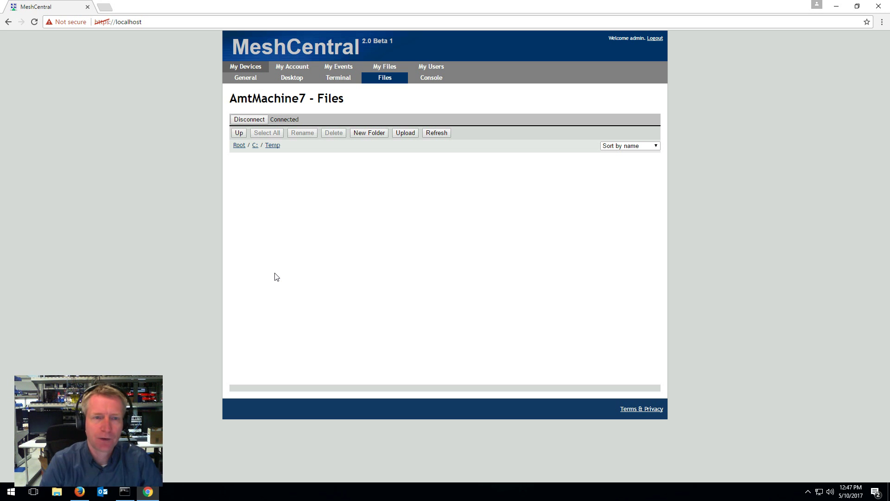
{"action": "double_click", "coordinate": [388, 3]}
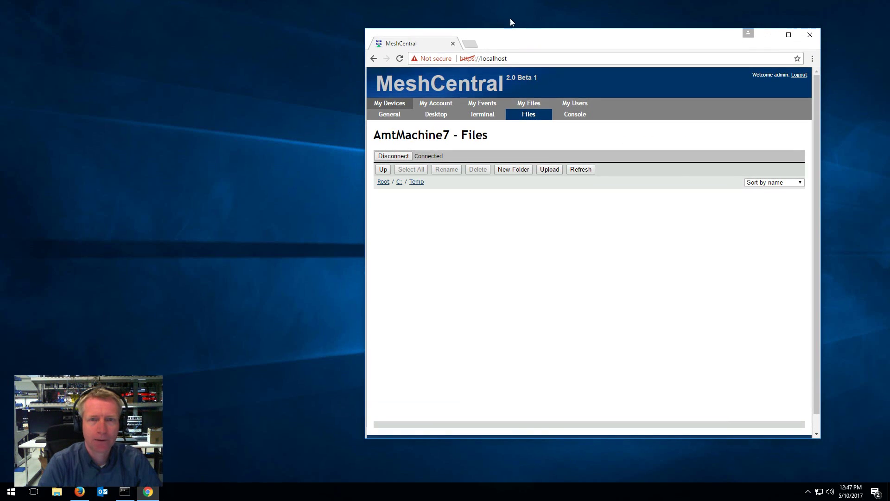
{"action": "left_click_drag", "start_coordinate": [520, 34], "coordinate": [297, 26]}
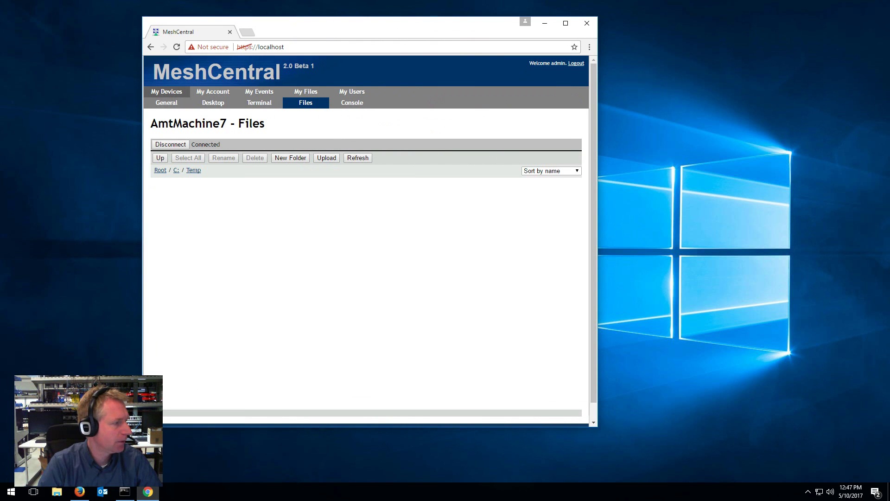
Drag Picture22.png from the desktop into C:\Temp and enlarge the browser window
{"action": "left_click_drag", "start_coordinate": [0, 260], "coordinate": [256, 252]}
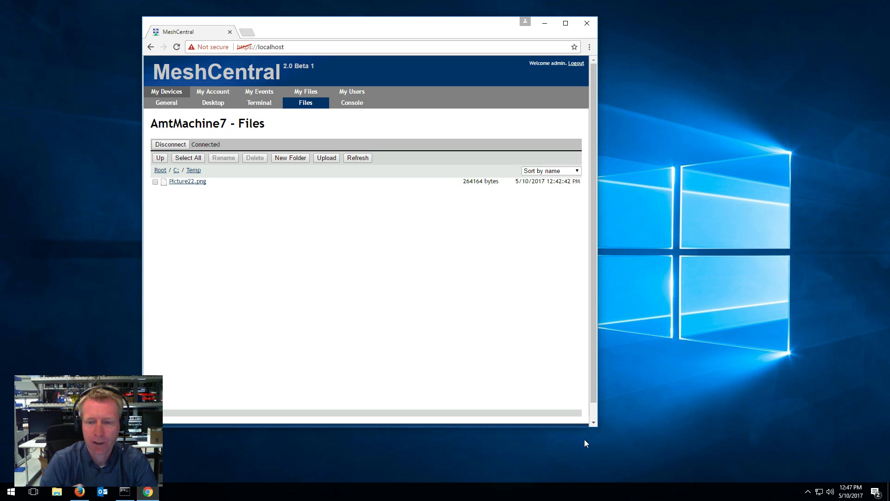
{"action": "left_click_drag", "start_coordinate": [596, 428], "coordinate": [621, 449]}
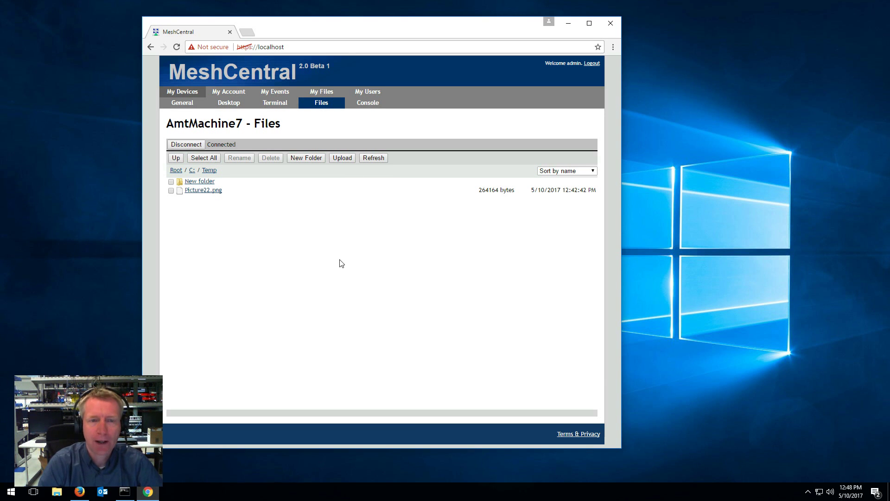
Open the Upload dialog and cancel it without choosing a file
{"action": "left_click", "coordinate": [350, 158]}
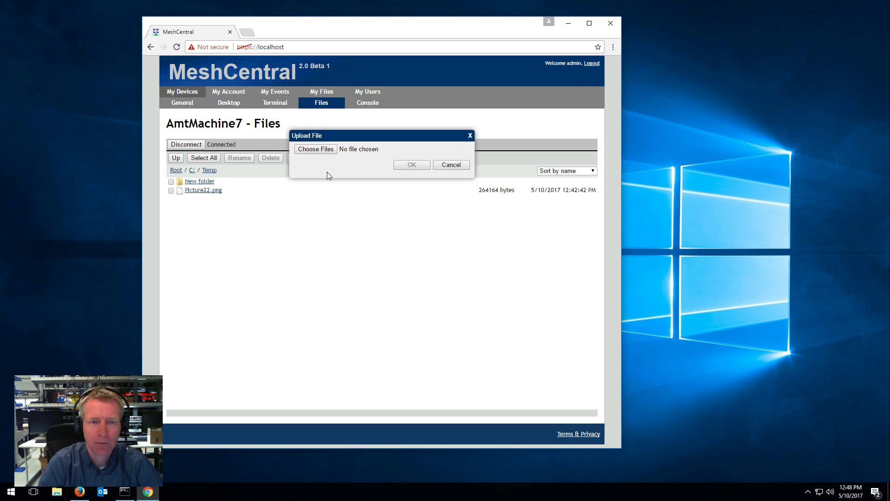
{"action": "left_click", "coordinate": [321, 149]}
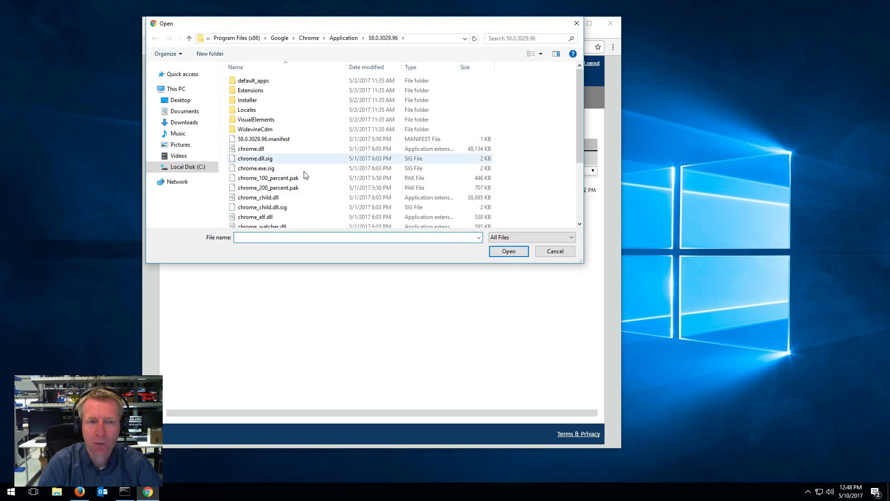
{"action": "left_click", "coordinate": [555, 251]}
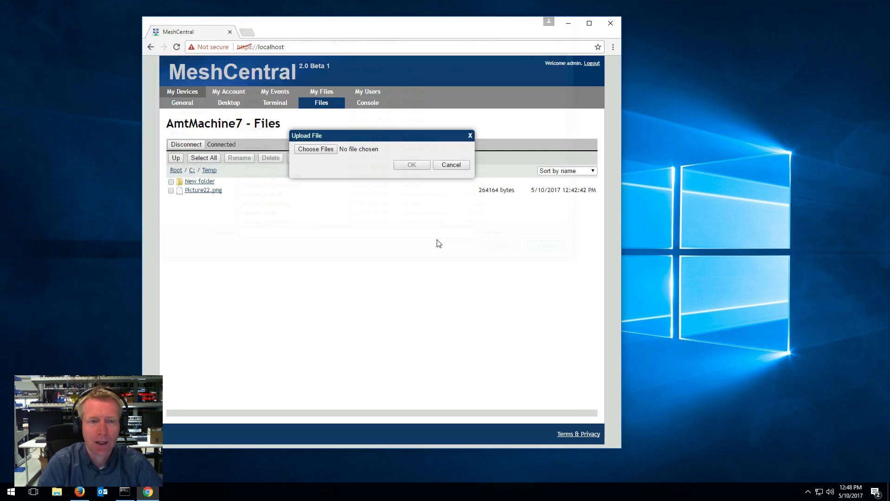
{"action": "left_click", "coordinate": [443, 166]}
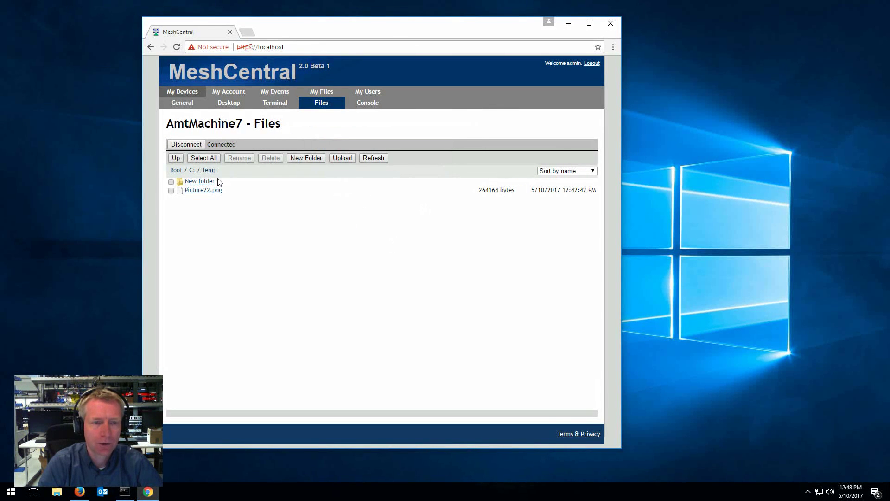
Rename New folder to New folder222
{"action": "left_click", "coordinate": [171, 182]}
{"action": "left_click", "coordinate": [238, 158]}
{"action": "type", "text": "222"}
{"action": "left_click", "coordinate": [411, 165]}
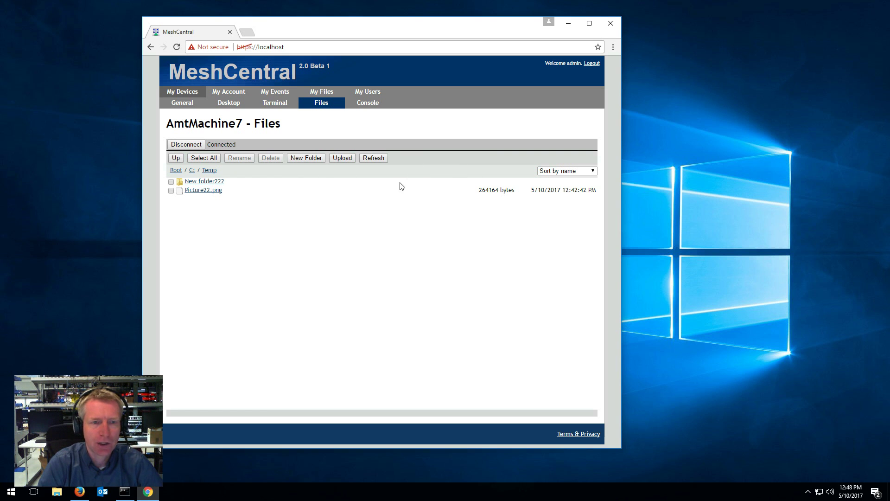
Delete Picture22.png from the Temp folder
{"action": "left_click", "coordinate": [171, 191]}
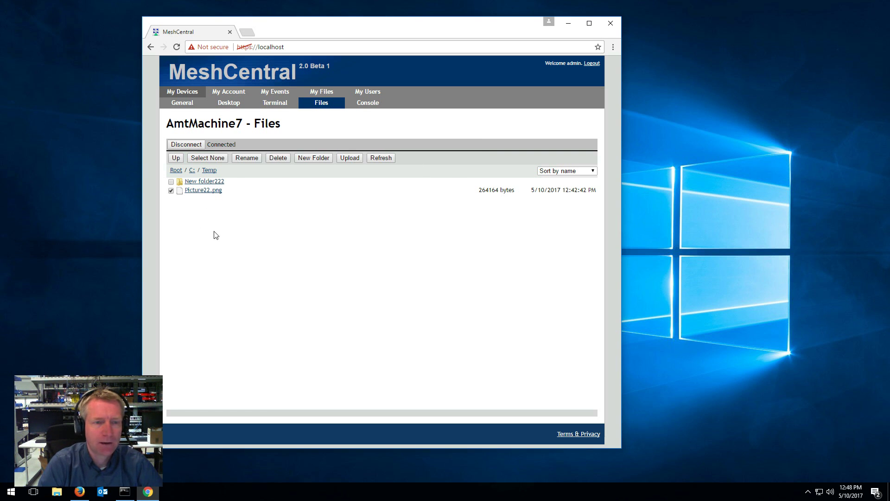
{"action": "left_click", "coordinate": [271, 159]}
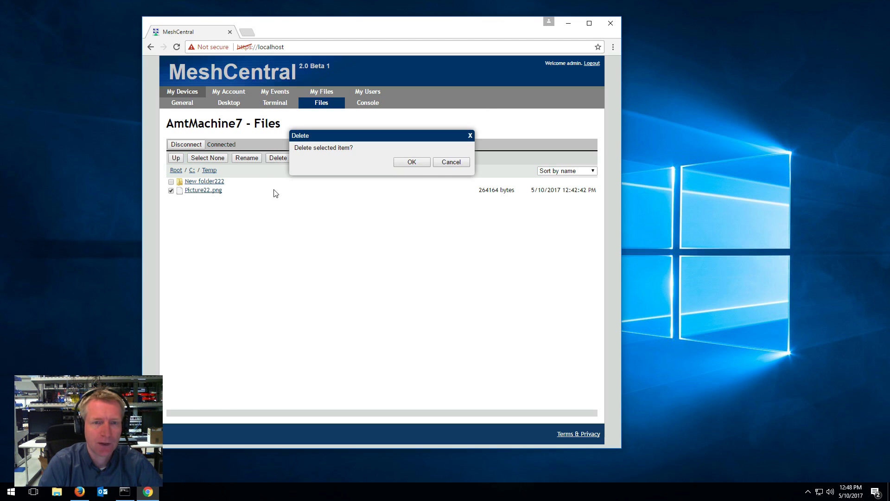
{"action": "left_click", "coordinate": [412, 162]}
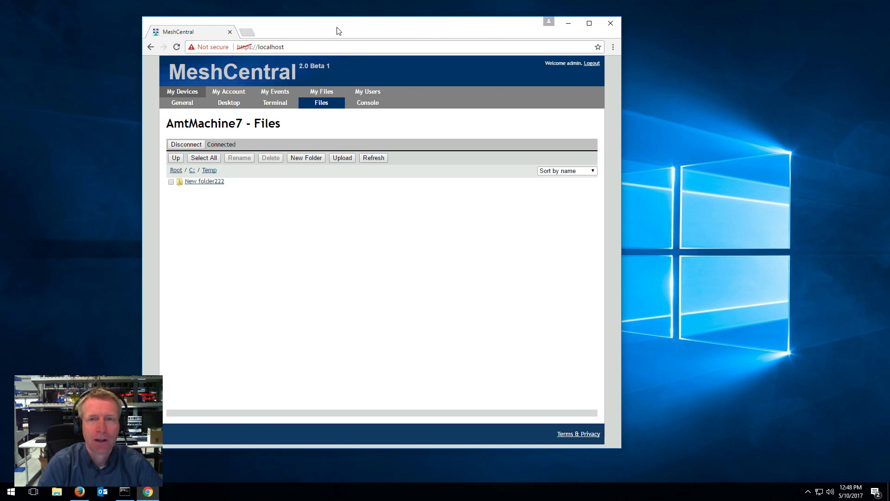
Disconnect the file session and view the General, Desktop, Terminal, Files and Console tabs
{"action": "left_click_drag", "start_coordinate": [340, 29], "coordinate": [591, 31]}
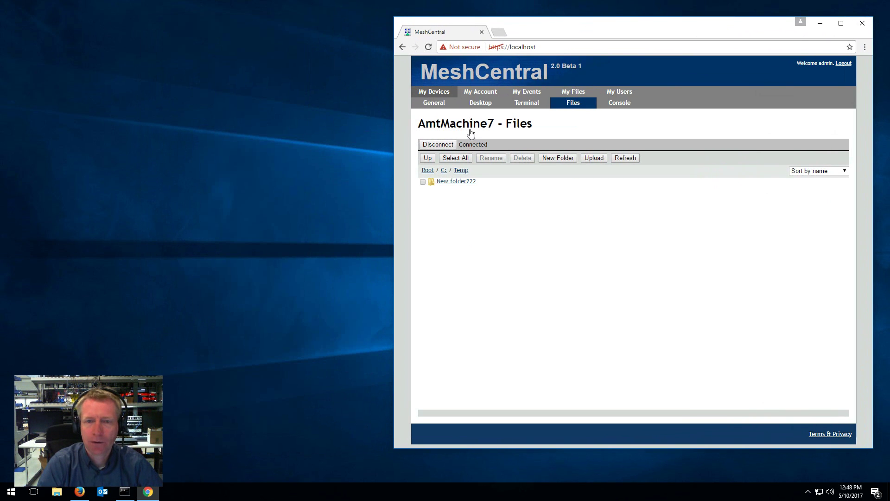
{"action": "left_click", "coordinate": [438, 144]}
{"action": "left_click", "coordinate": [440, 104]}
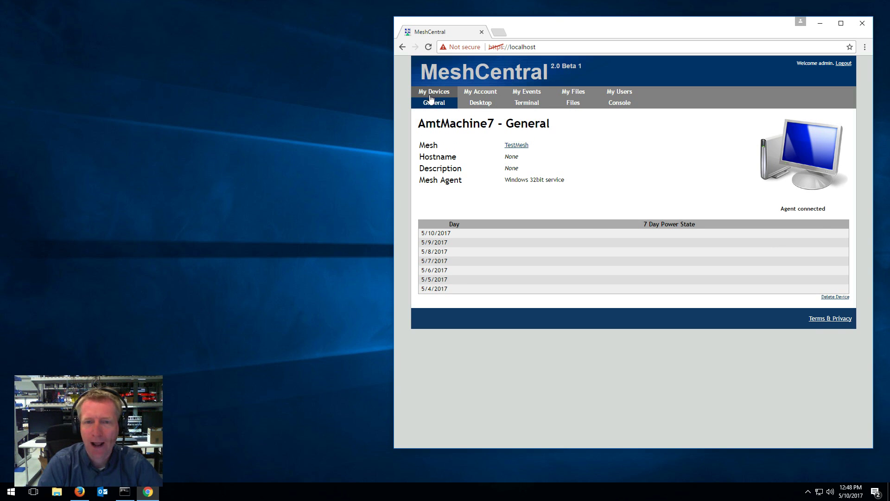
{"action": "left_click", "coordinate": [478, 104]}
{"action": "left_click", "coordinate": [528, 106]}
{"action": "left_click", "coordinate": [575, 105]}
{"action": "left_click", "coordinate": [610, 106]}
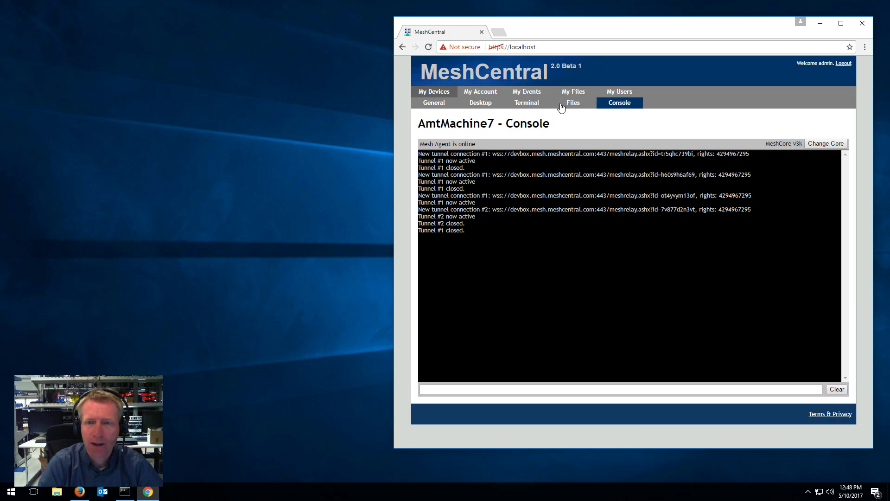
Flip between the device tabs, glance at Account and Events, then return to My Devices
{"action": "left_click", "coordinate": [526, 104]}
{"action": "left_click", "coordinate": [480, 104]}
{"action": "left_click", "coordinate": [527, 104]}
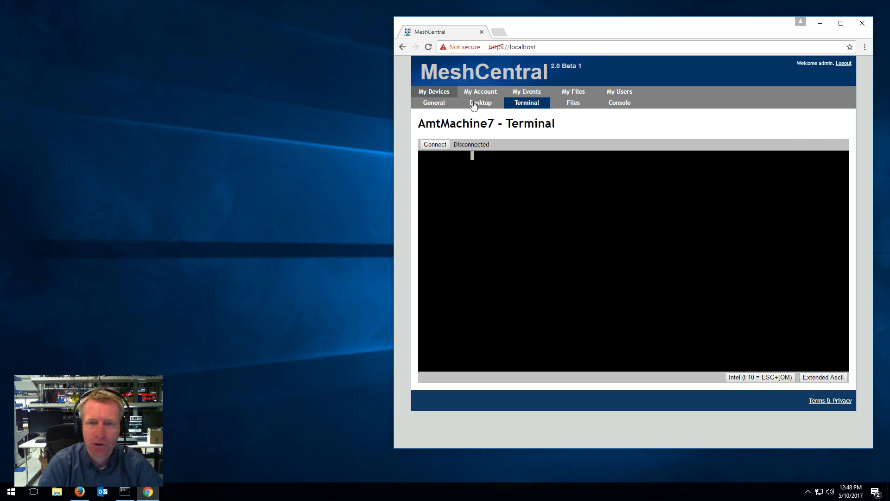
{"action": "left_click", "coordinate": [475, 104]}
{"action": "left_click", "coordinate": [434, 103]}
{"action": "left_click", "coordinate": [480, 103]}
{"action": "left_click", "coordinate": [513, 105]}
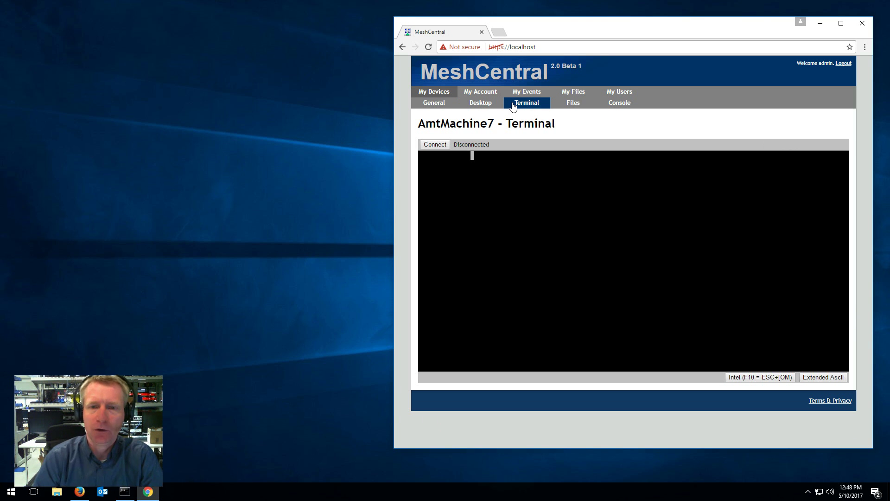
{"action": "left_click", "coordinate": [477, 104]}
{"action": "left_click", "coordinate": [440, 93]}
{"action": "left_click", "coordinate": [491, 93]}
{"action": "left_click", "coordinate": [529, 93]}
{"action": "left_click", "coordinate": [434, 93]}
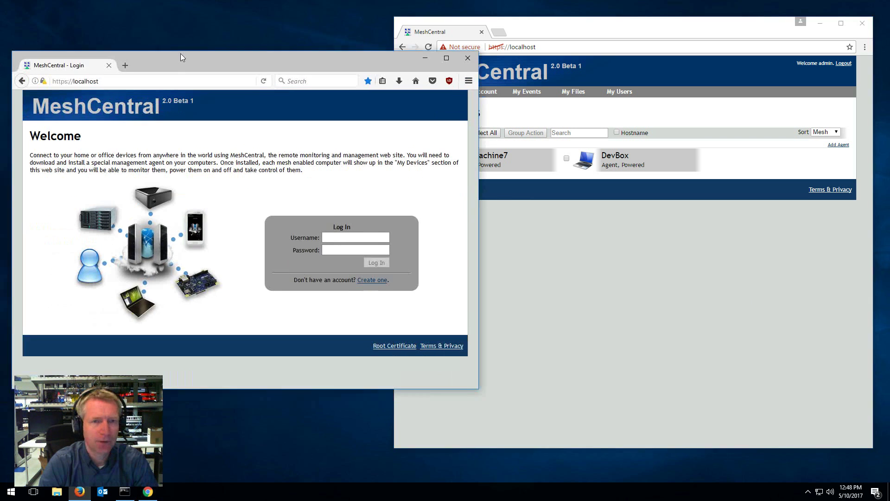
In Firefox, log in as admin using the saved login with the password re-entered
{"action": "left_click_drag", "start_coordinate": [180, 54], "coordinate": [184, 123]}
{"action": "left_click", "coordinate": [531, 28]}
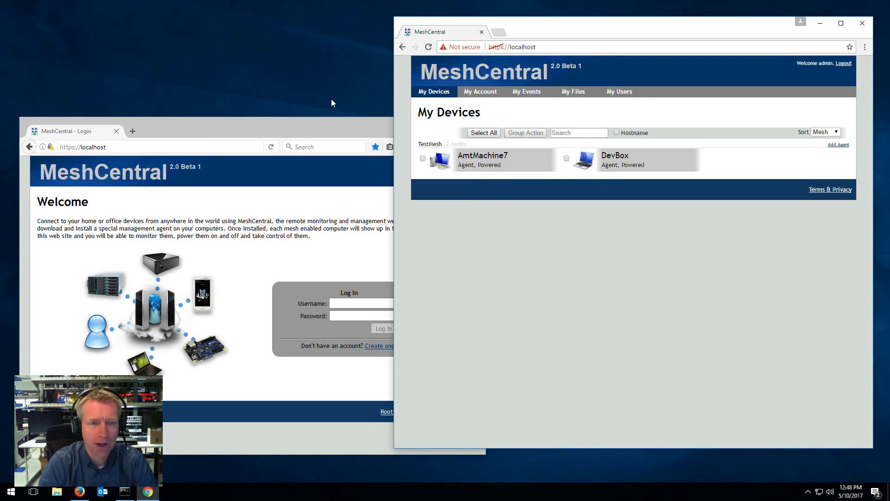
{"action": "left_click", "coordinate": [276, 121]}
{"action": "left_click", "coordinate": [343, 303]}
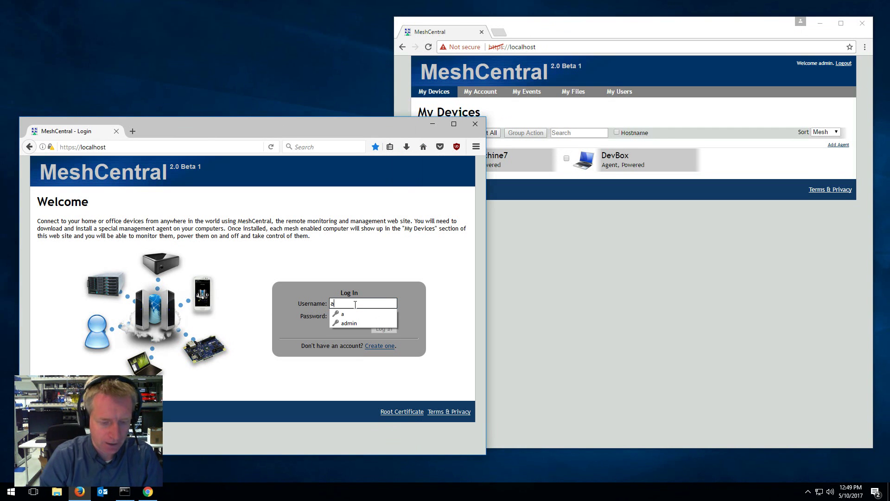
{"action": "key", "text": "Down"}
{"action": "key", "text": "Return"}
{"action": "key", "text": "BackSpace"}
{"action": "key", "text": "BackSpace"}
{"action": "key", "text": "BackSpace"}
{"action": "key", "text": "BackSpace"}
{"action": "key", "text": "BackSpace"}
{"action": "type", "text": "a"}
{"action": "left_click", "coordinate": [383, 328]}
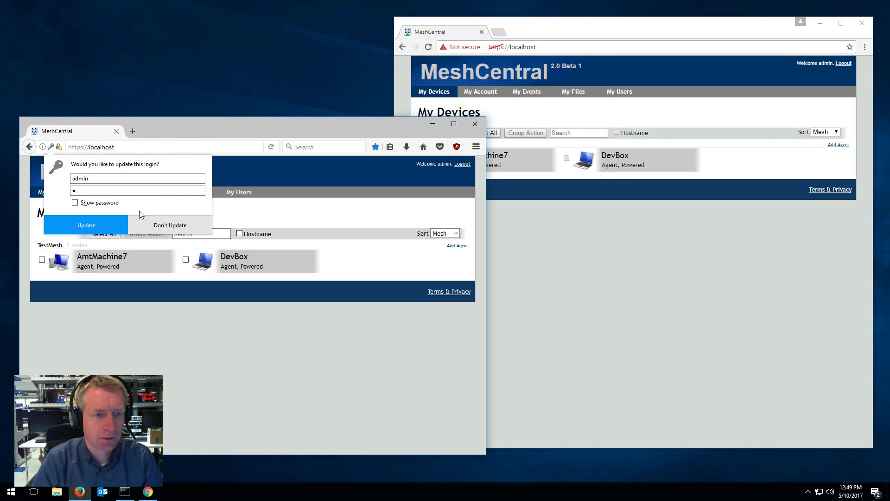
Decline updating the saved login and bring the other browser window forward
{"action": "left_click", "coordinate": [162, 225]}
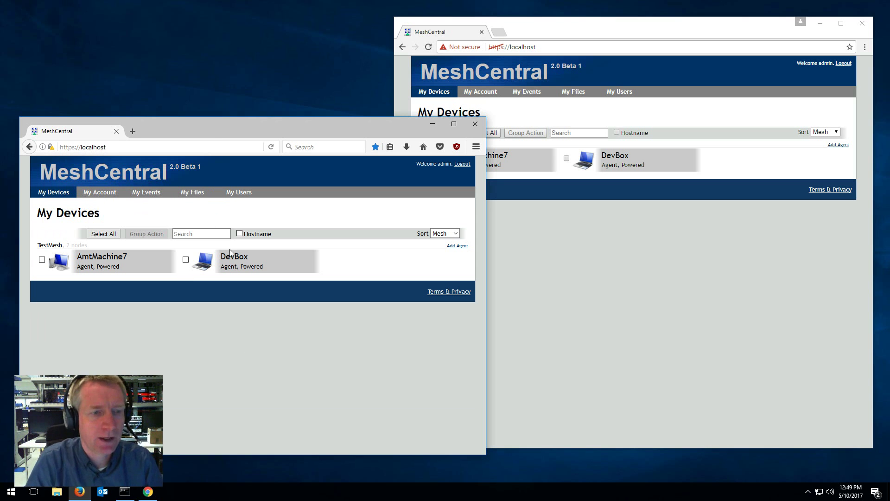
{"action": "left_click_drag", "start_coordinate": [229, 133], "coordinate": [225, 142]}
{"action": "left_click", "coordinate": [538, 184]}
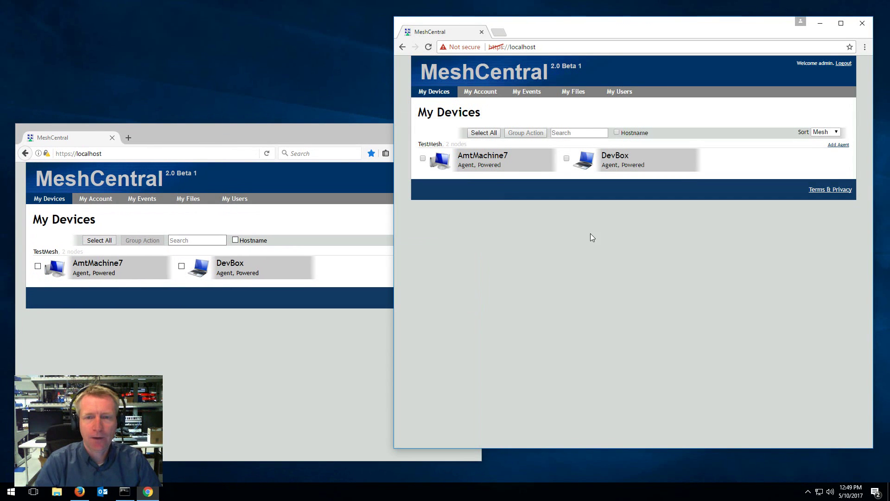
On AmtMachine7's General page, switch the device icon to laptop, then to the handheld/PDA image
{"action": "left_click", "coordinate": [474, 161]}
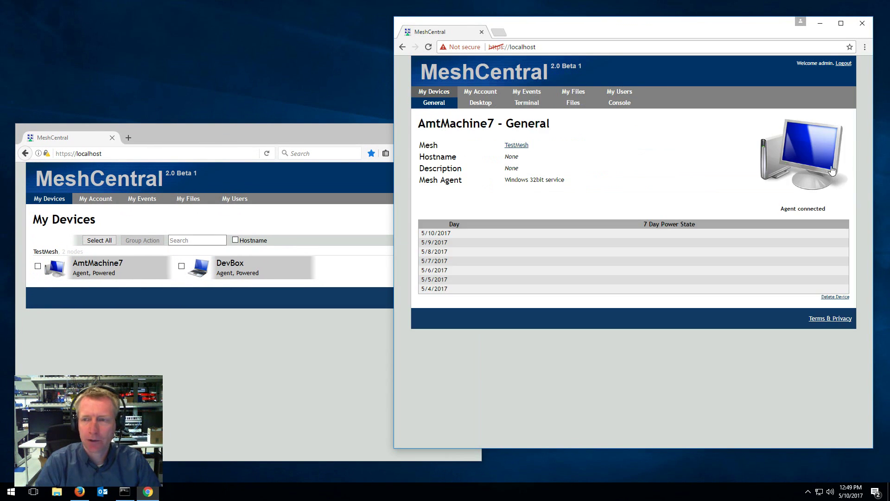
{"action": "left_click", "coordinate": [812, 159]}
{"action": "left_click", "coordinate": [601, 167]}
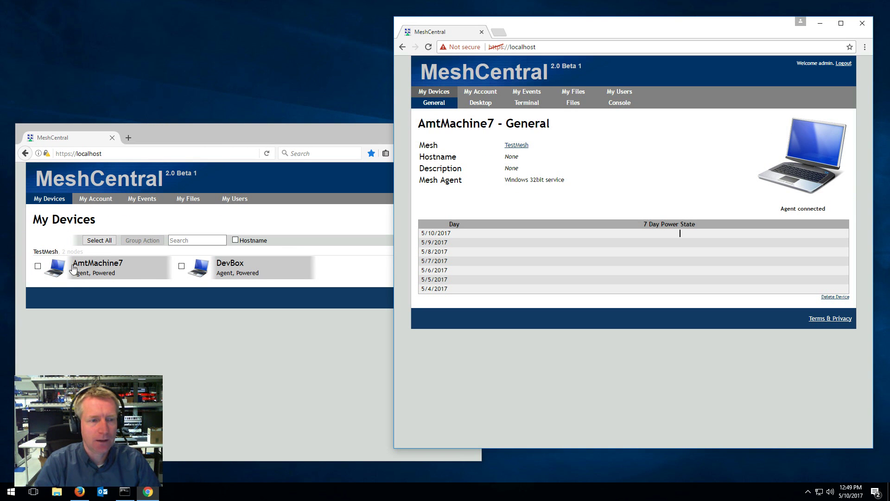
{"action": "left_click", "coordinate": [786, 159]}
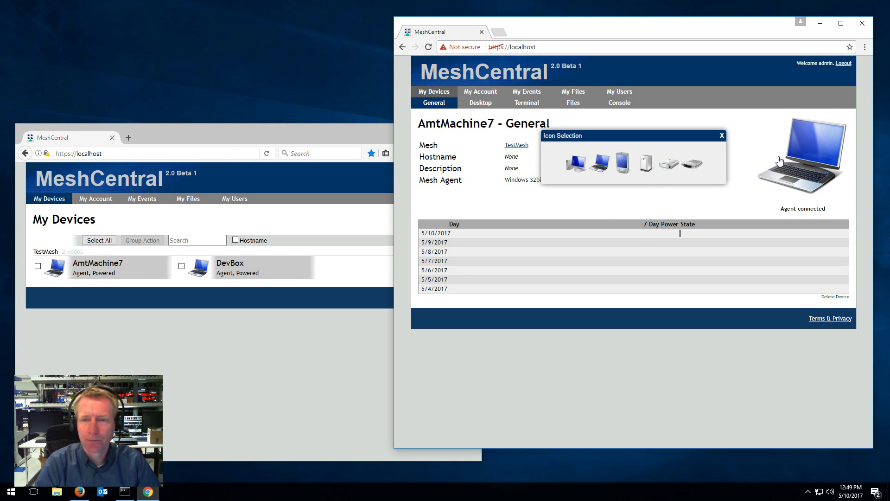
{"action": "left_click", "coordinate": [623, 164]}
{"action": "left_click", "coordinate": [299, 338]}
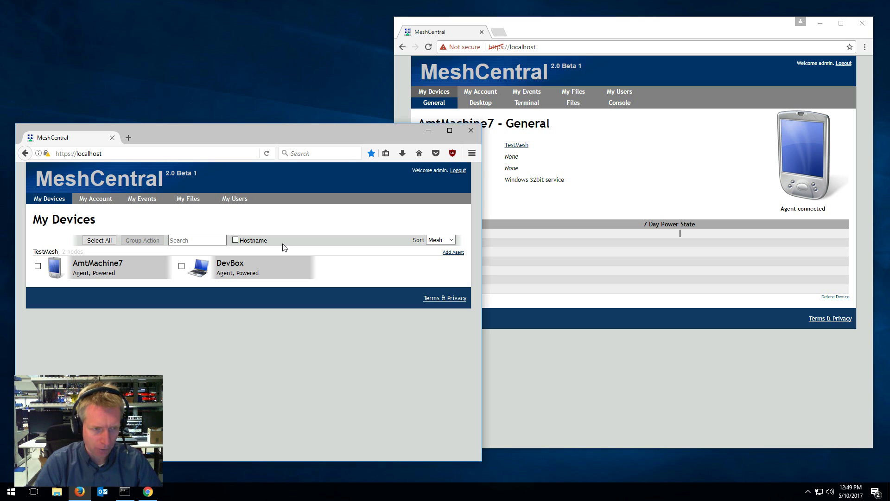
{"action": "left_click", "coordinate": [647, 193]}
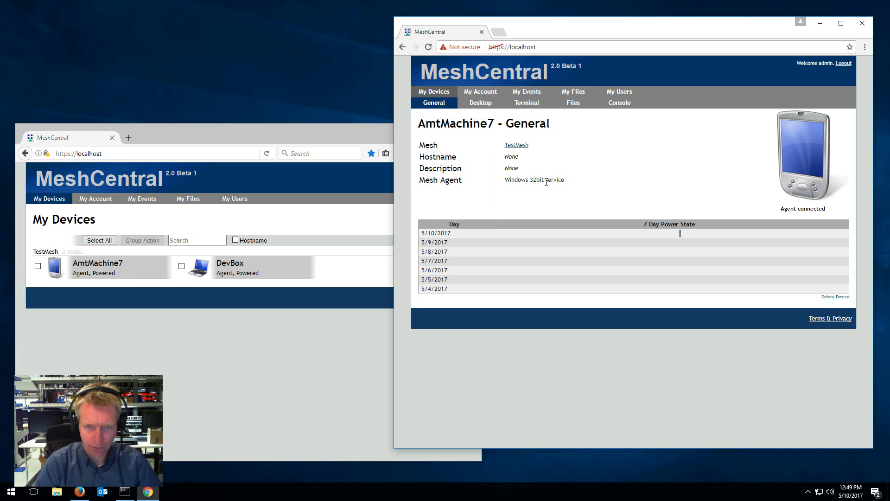
{"action": "left_click", "coordinate": [485, 131]}
{"action": "type", "text": "aaa"}
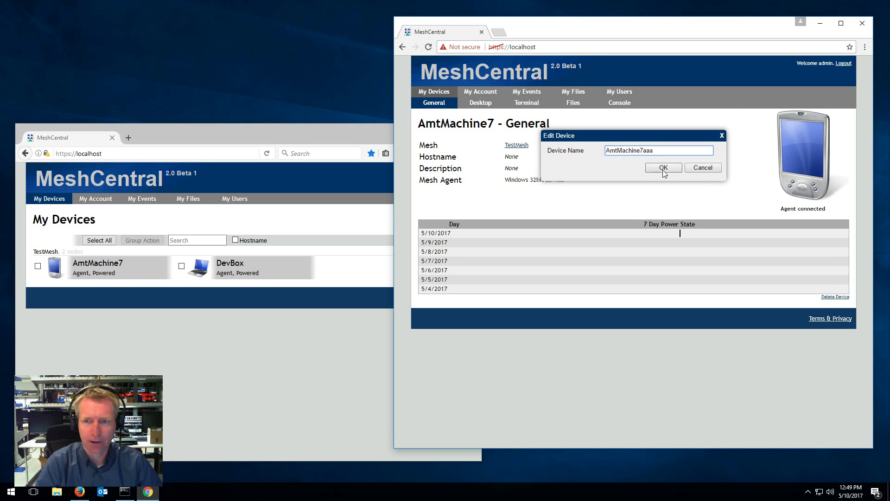
{"action": "left_click", "coordinate": [664, 168]}
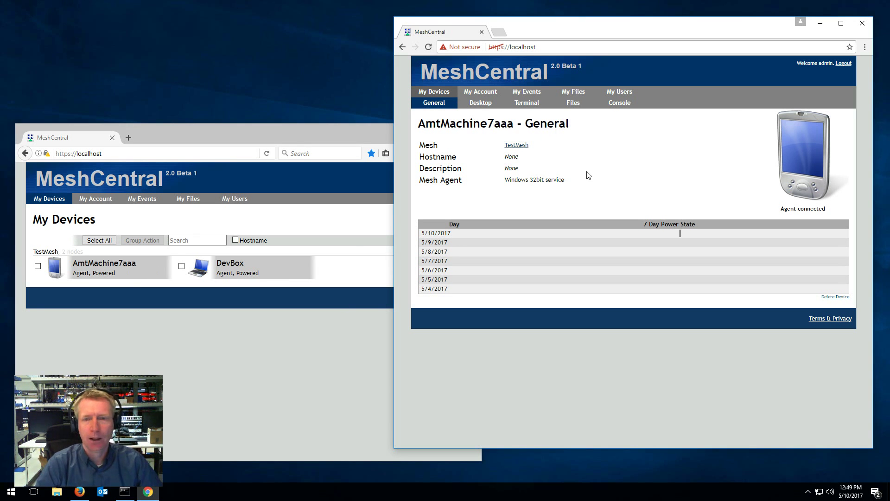
{"action": "left_click", "coordinate": [506, 131]}
{"action": "key", "text": "BackSpace"}
{"action": "key", "text": "BackSpace"}
{"action": "key", "text": "BackSpace"}
{"action": "left_click", "coordinate": [662, 168]}
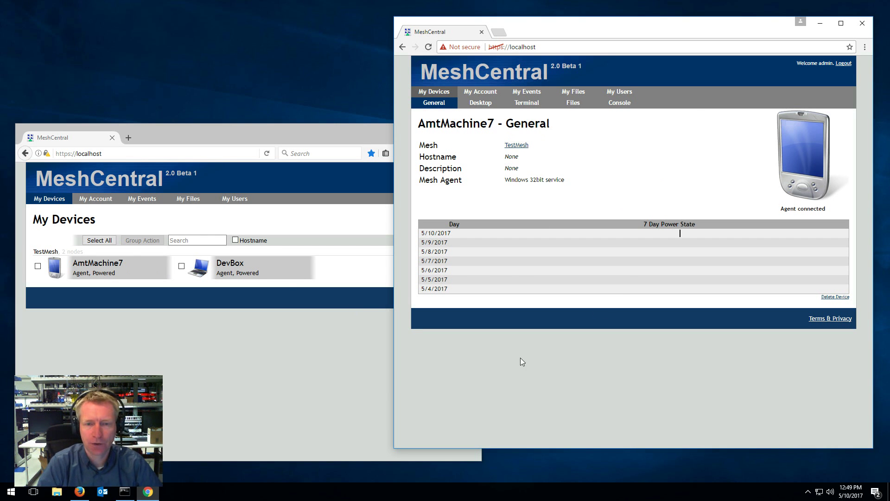
{"action": "mouse_move", "coordinate": [629, 281]}
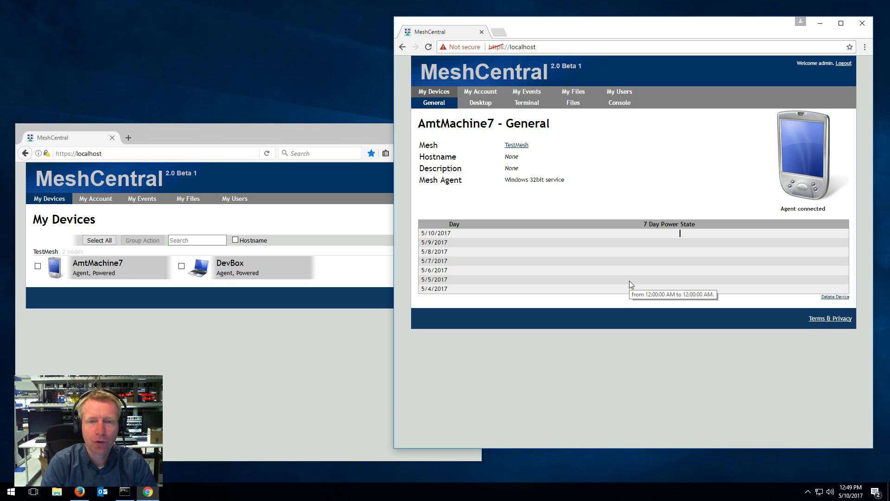
Log out of the admin session in the second browser and go to account creation
{"action": "left_click", "coordinate": [310, 350]}
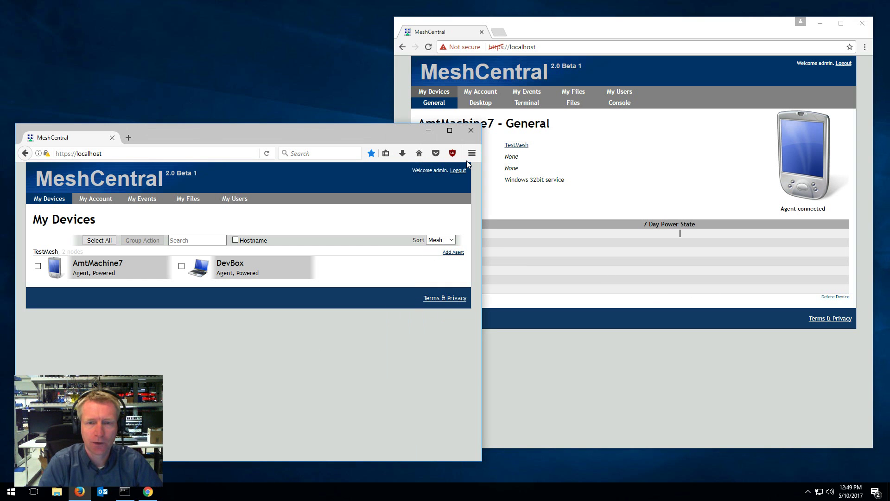
{"action": "left_click", "coordinate": [457, 170]}
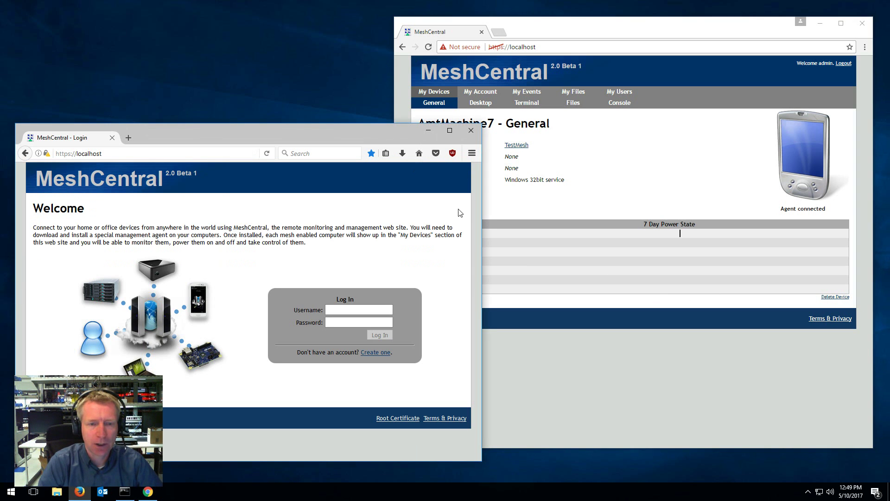
{"action": "left_click", "coordinate": [379, 353]}
Create the account with username guest, an e-mail address and a matching password
{"action": "type", "text": "guest"}
{"action": "left_click", "coordinate": [381, 307]}
{"action": "type", "text": "a"}
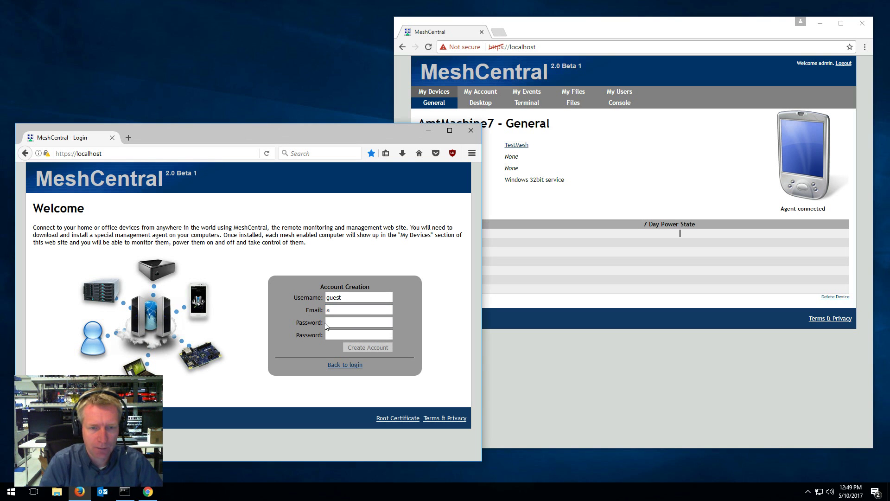
{"action": "left_click", "coordinate": [328, 323]}
{"action": "type", "text": "a"}
{"action": "key", "text": "Tab"}
{"action": "type", "text": "a"}
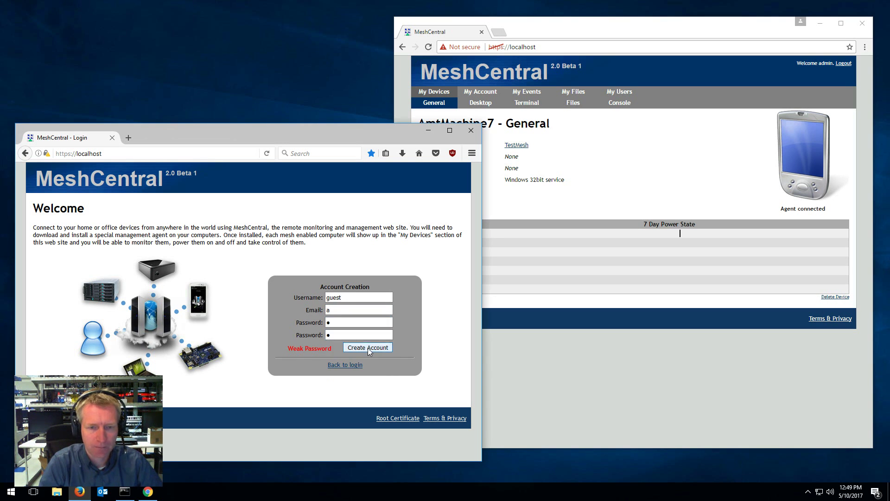
{"action": "left_click", "coordinate": [369, 350]}
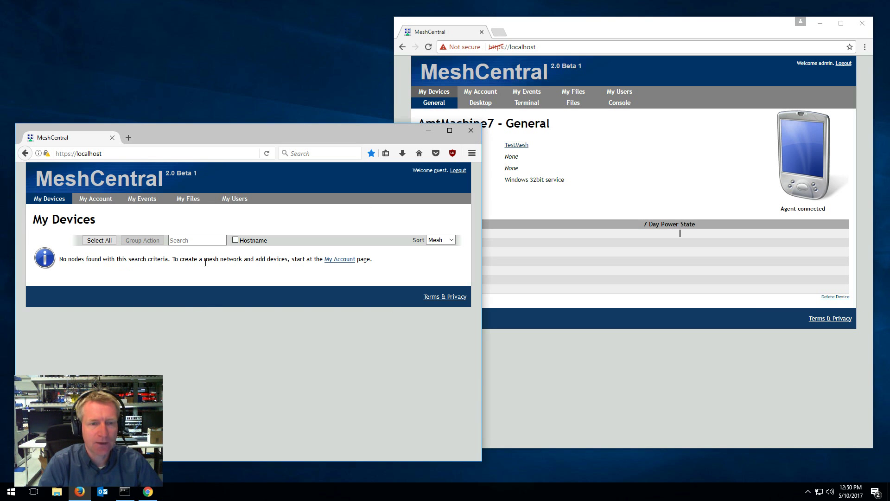
Check the guest's account page and device list, then open the admin's My Account page
{"action": "left_click", "coordinate": [100, 200]}
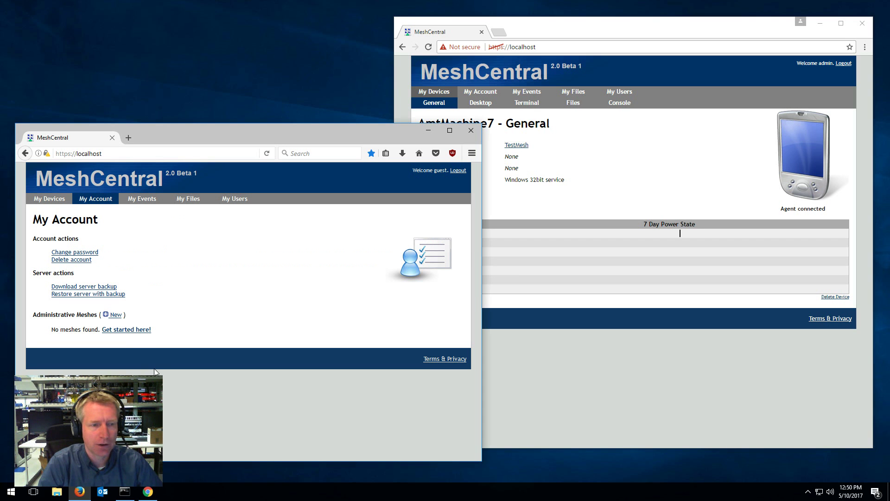
{"action": "left_click", "coordinate": [55, 199]}
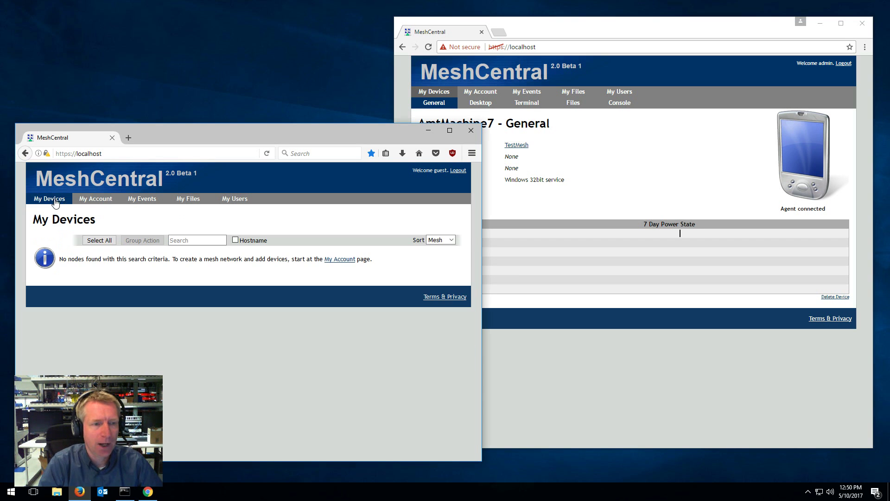
{"action": "left_click", "coordinate": [614, 203]}
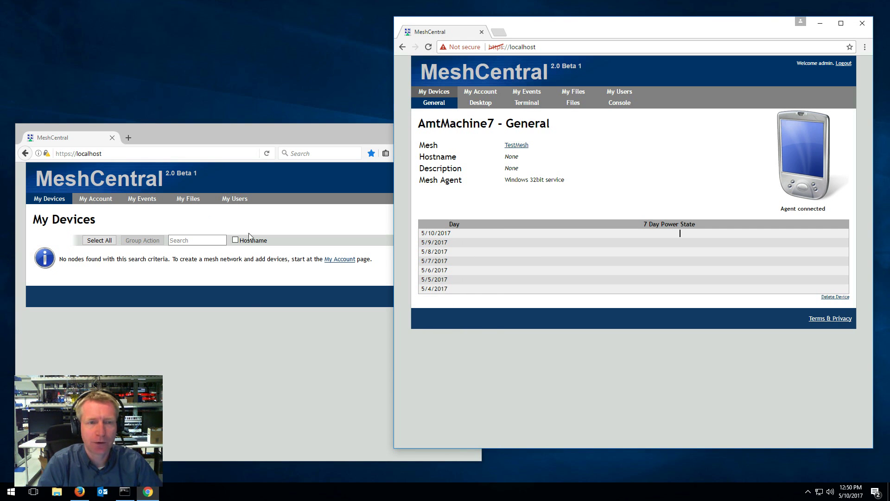
{"action": "left_click", "coordinate": [484, 93]}
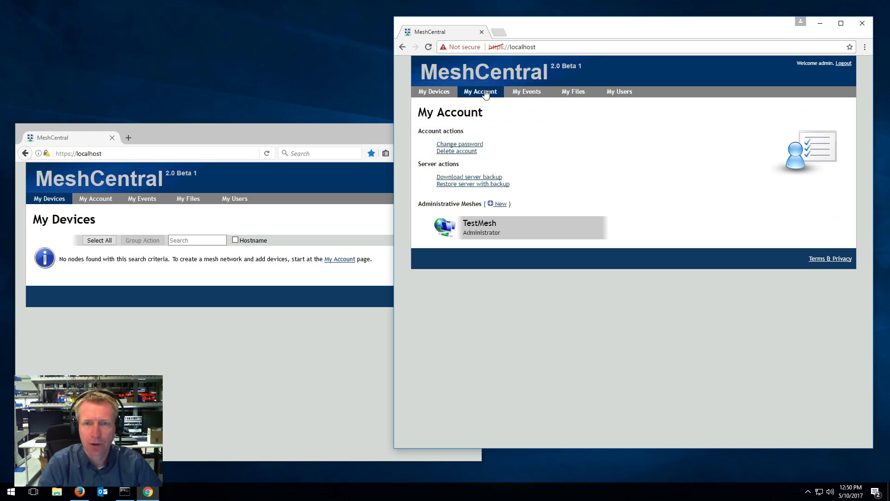
Add user guest to TestMesh with Full Administrator rights
{"action": "left_click", "coordinate": [479, 239]}
{"action": "left_click", "coordinate": [436, 188]}
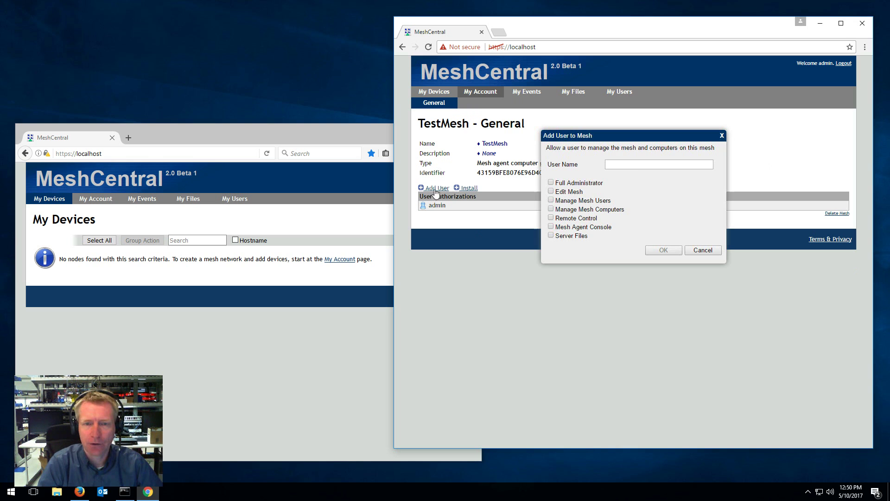
{"action": "left_click", "coordinate": [637, 163]}
{"action": "type", "text": "guest"}
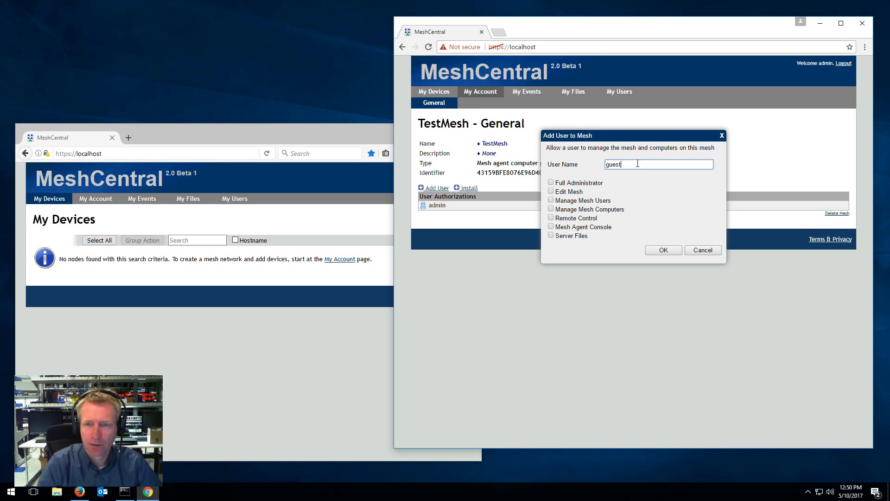
{"action": "left_click", "coordinate": [551, 183]}
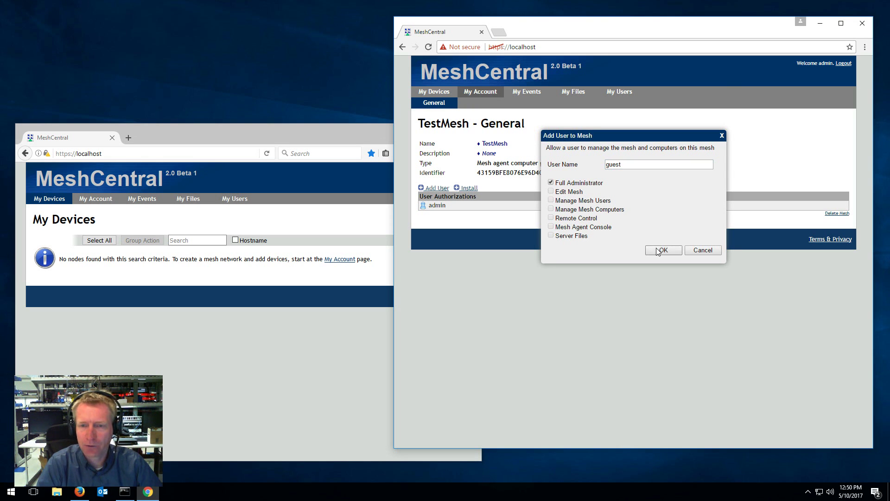
{"action": "left_click", "coordinate": [662, 250]}
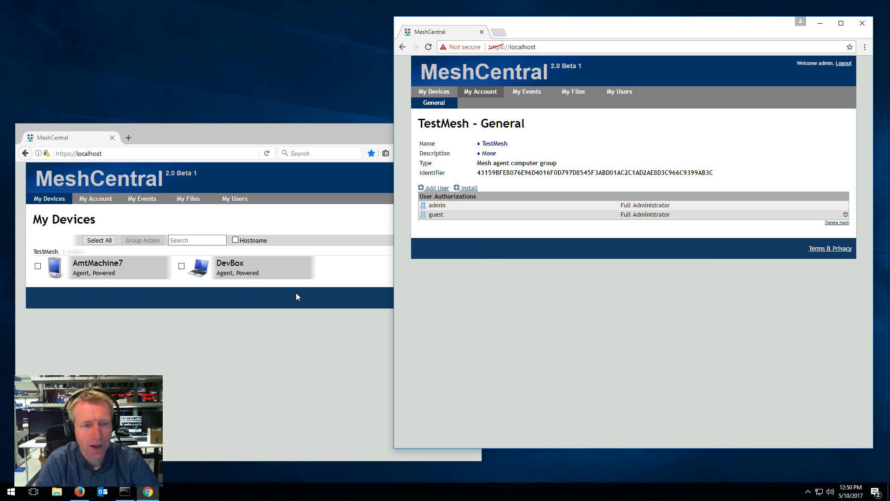
As guest, connect to AmtMachine7's remote desktop, drag the Explorer window up and right, then disconnect
{"action": "left_click", "coordinate": [307, 369]}
{"action": "left_click", "coordinate": [136, 277]}
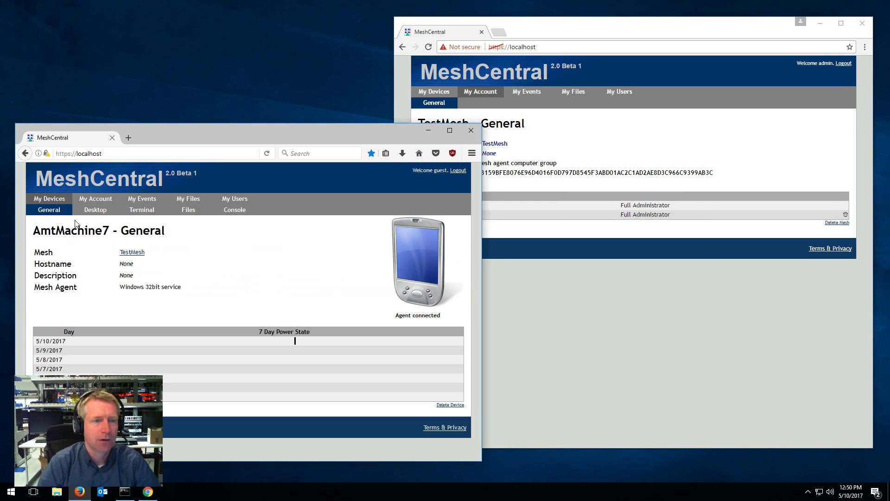
{"action": "left_click", "coordinate": [88, 211]}
{"action": "left_click", "coordinate": [46, 252]}
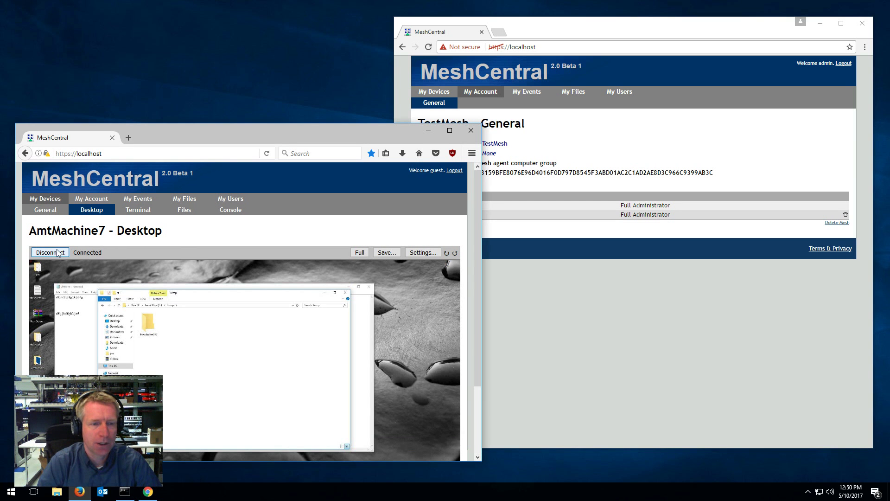
{"action": "left_click_drag", "start_coordinate": [197, 297], "coordinate": [268, 283]}
{"action": "left_click", "coordinate": [51, 252]}
Return to the guest's device list and bring the admin's TestMesh page forward
{"action": "left_click", "coordinate": [46, 209]}
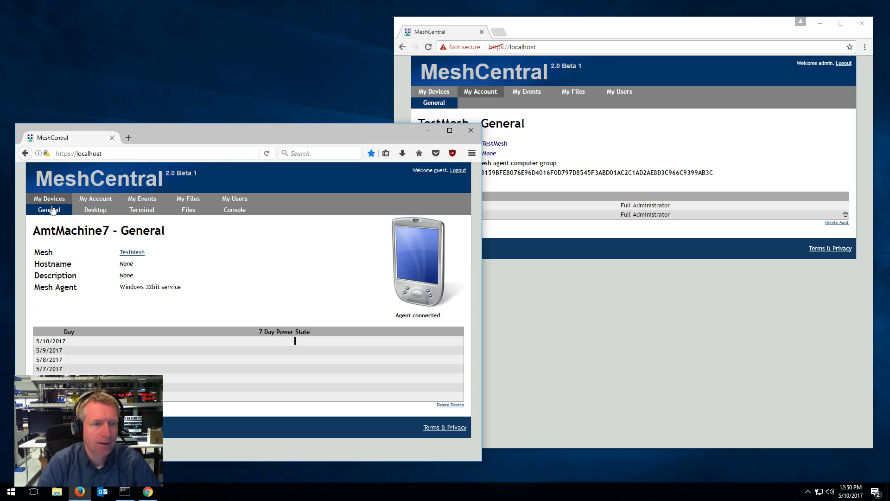
{"action": "left_click", "coordinate": [50, 199]}
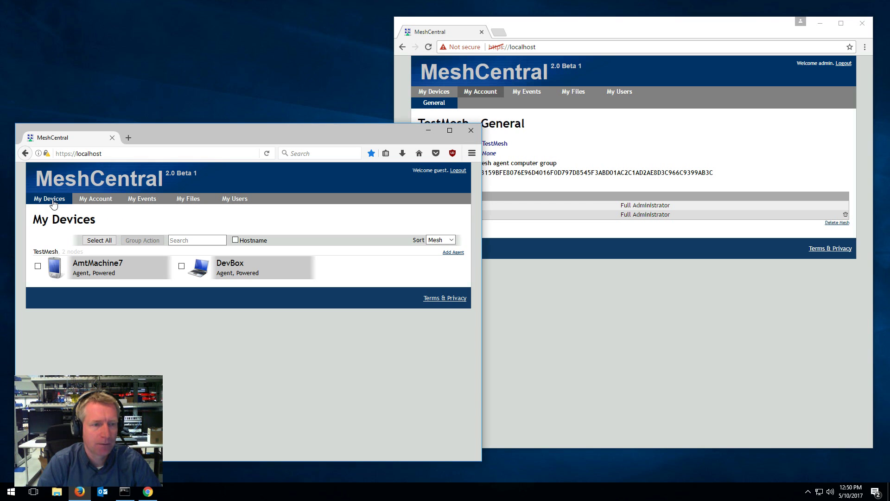
{"action": "left_click", "coordinate": [701, 292]}
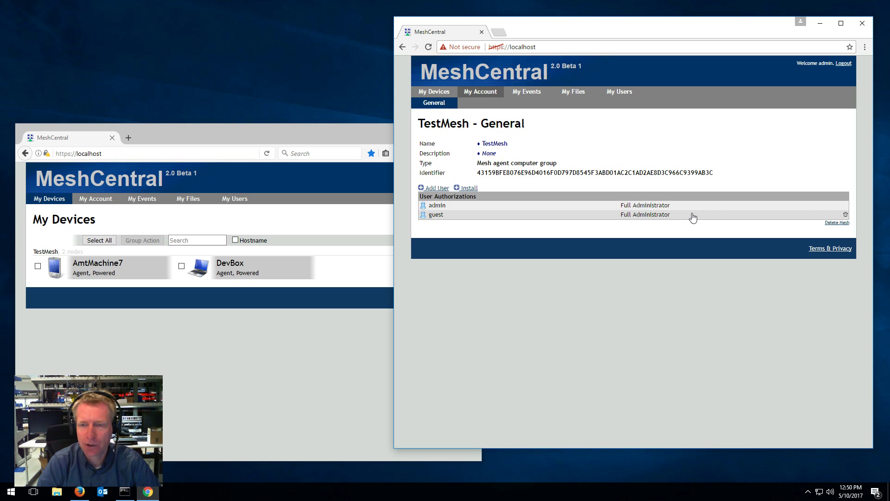
Delete guest from TestMesh, then verify the guest's events, account and device list show nothing
{"action": "left_click", "coordinate": [846, 217]}
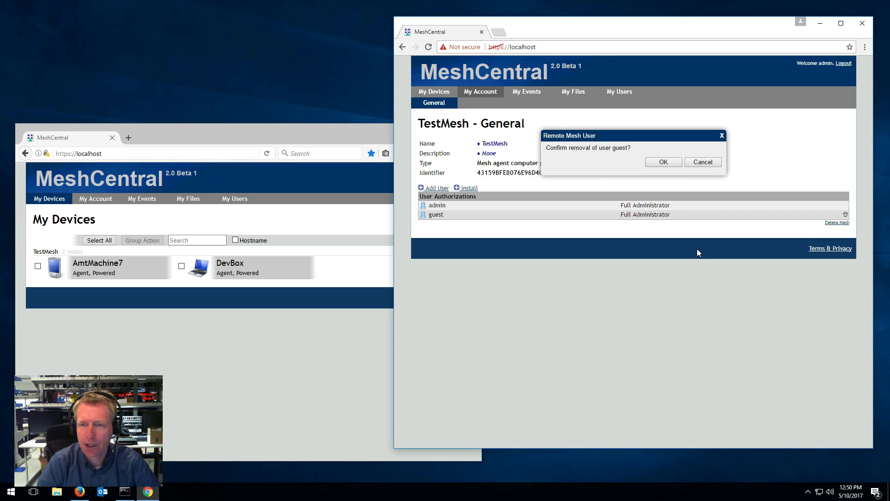
{"action": "left_click", "coordinate": [671, 162]}
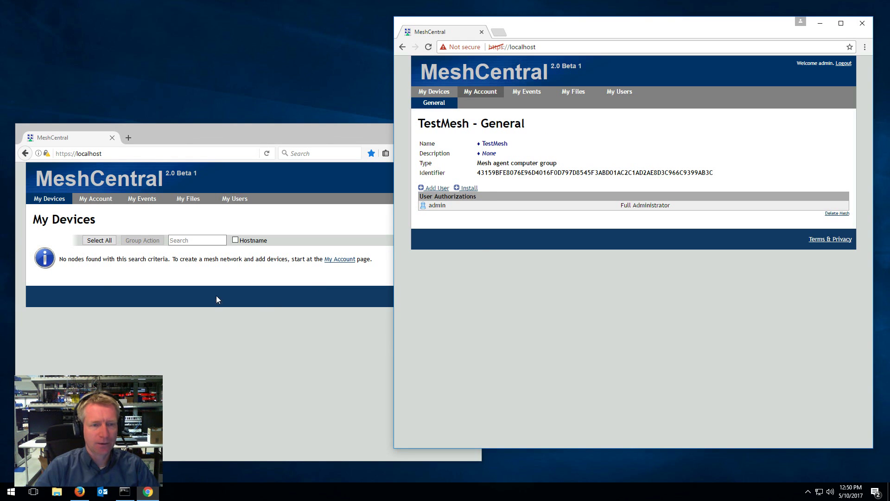
{"action": "left_click", "coordinate": [158, 212]}
{"action": "left_click", "coordinate": [147, 200]}
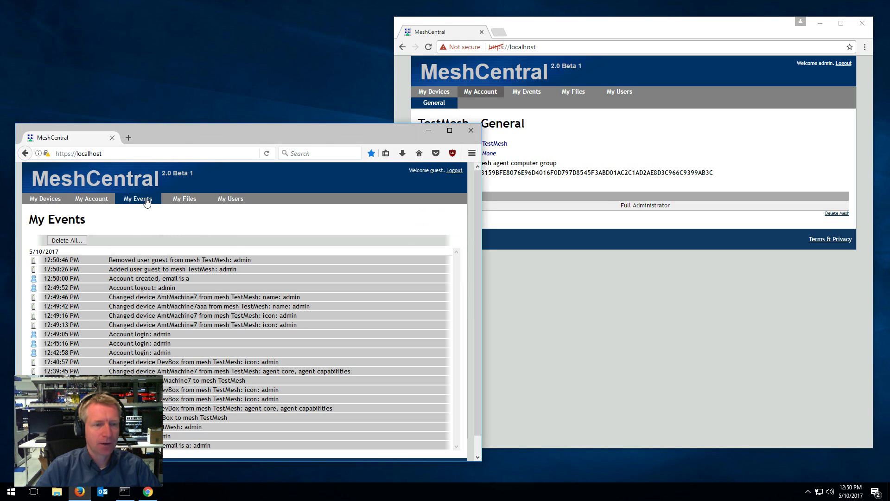
{"action": "left_click", "coordinate": [91, 200]}
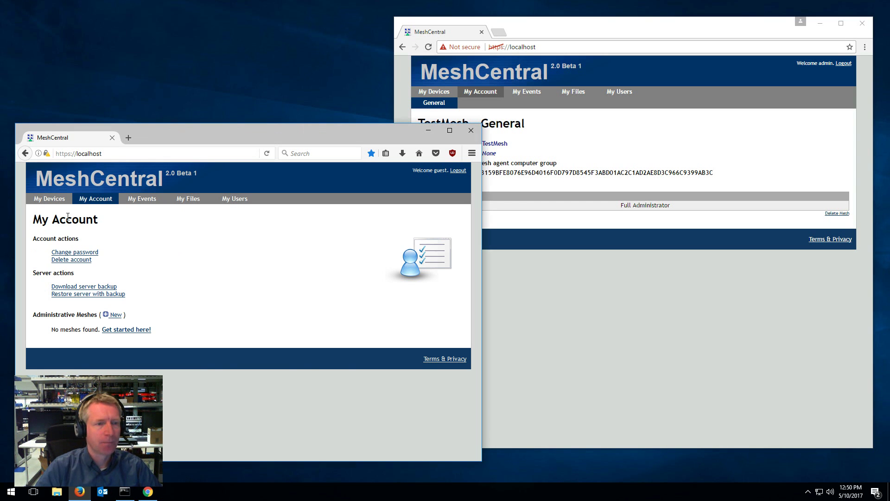
{"action": "left_click", "coordinate": [59, 203]}
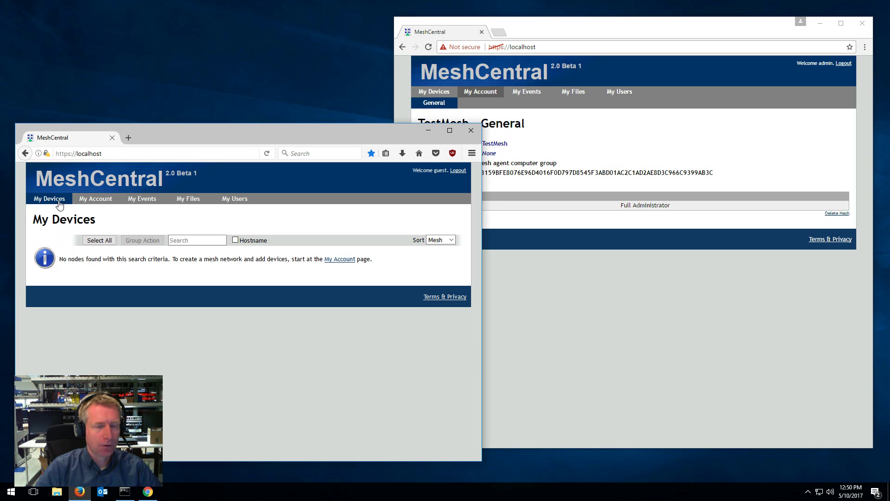
Minimize the guest's browser and open TestMesh details from the admin's account page
{"action": "left_click_drag", "start_coordinate": [352, 133], "coordinate": [26, 118]}
{"action": "key", "text": "super+Down"}
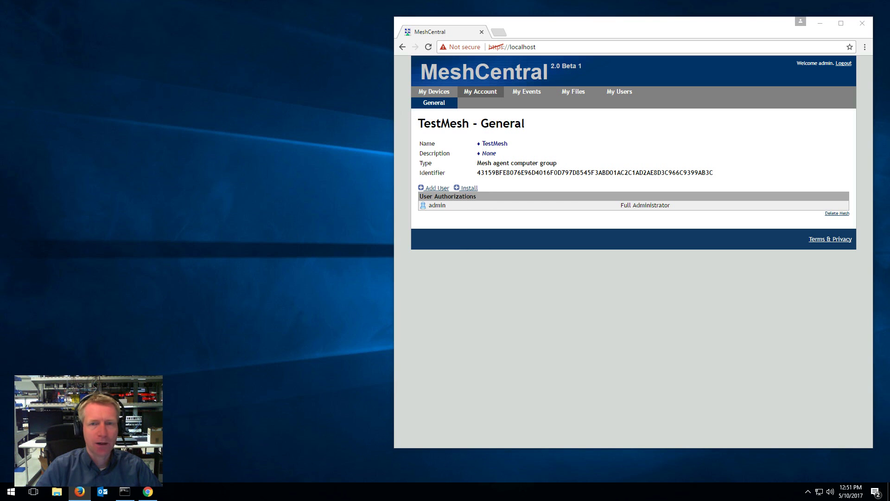
{"action": "left_click", "coordinate": [469, 93]}
{"action": "left_click_drag", "start_coordinate": [619, 33], "coordinate": [361, 40]}
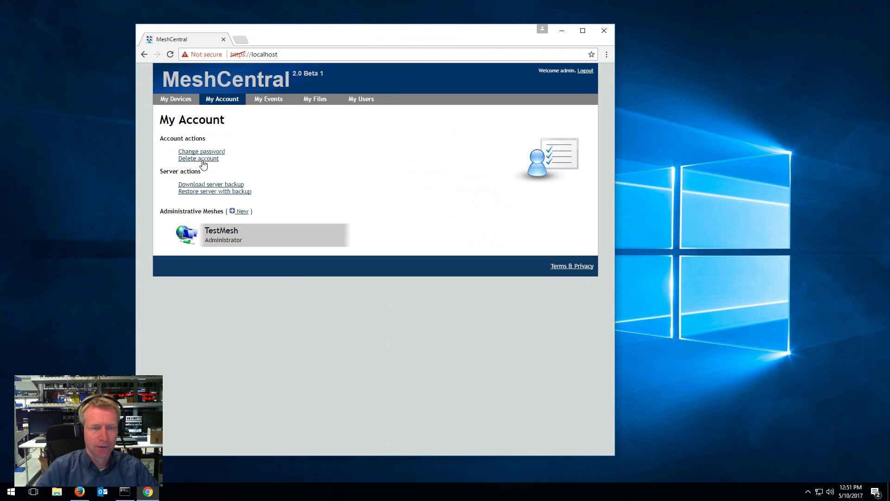
{"action": "left_click", "coordinate": [244, 233]}
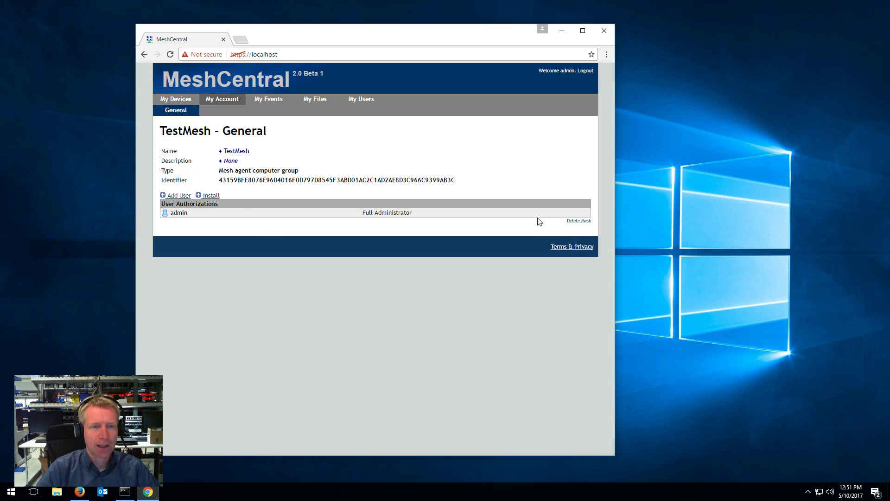
Open AmtMachine7 from the admin's device list, then return to My Devices
{"action": "left_click", "coordinate": [179, 100]}
{"action": "left_click", "coordinate": [255, 167]}
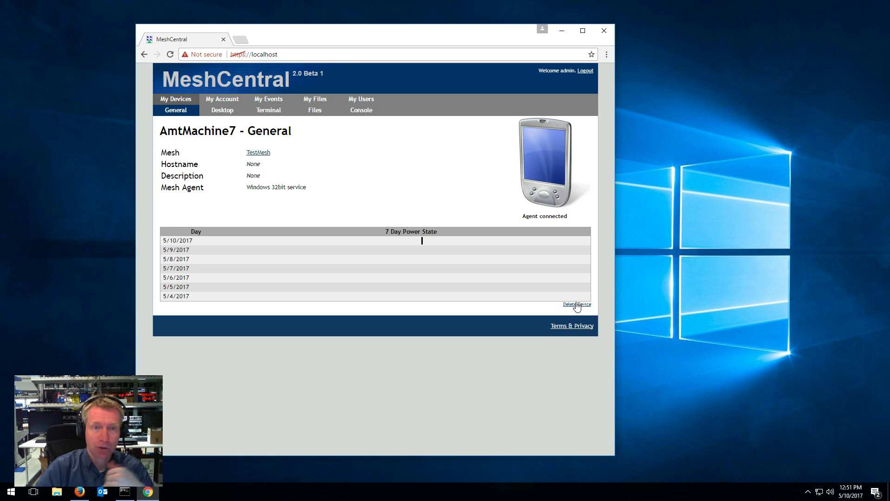
{"action": "left_click", "coordinate": [178, 100]}
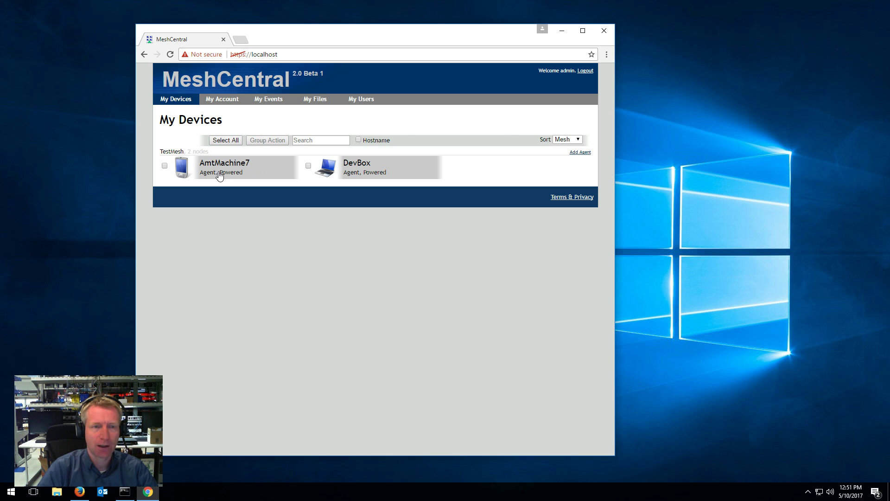
{"action": "left_click", "coordinate": [220, 169]}
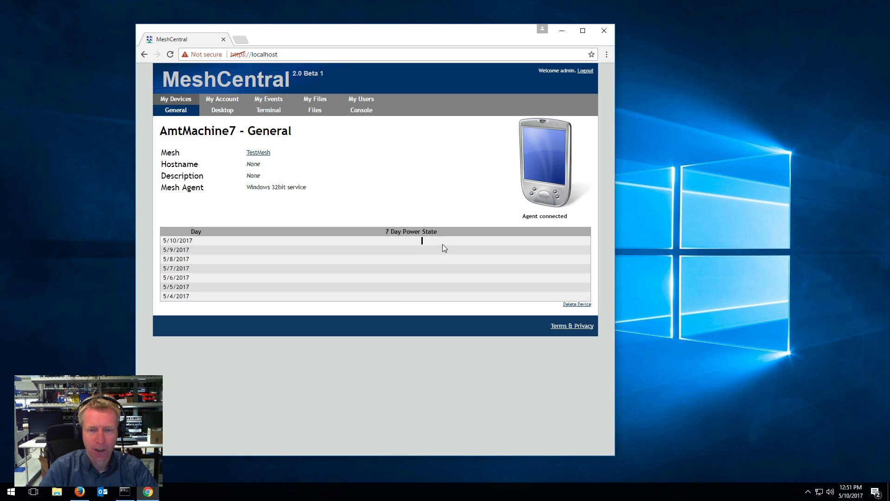
{"action": "left_click", "coordinate": [178, 99]}
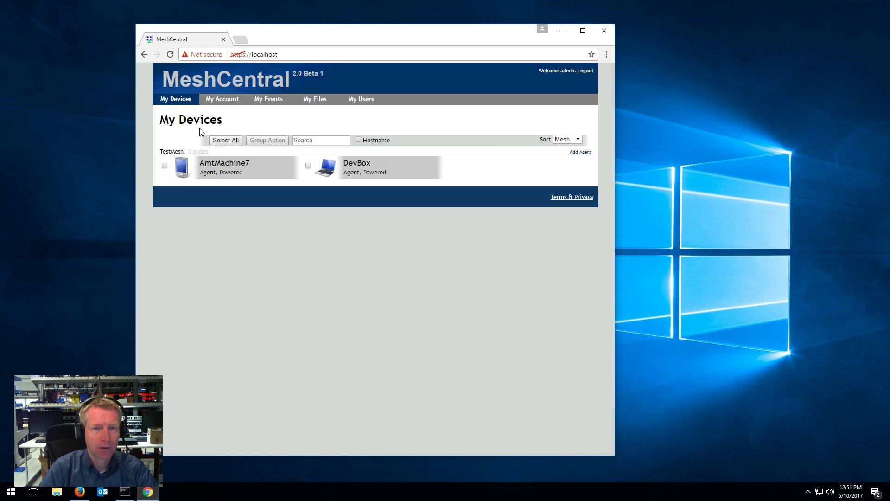
{"action": "left_click", "coordinate": [365, 166]}
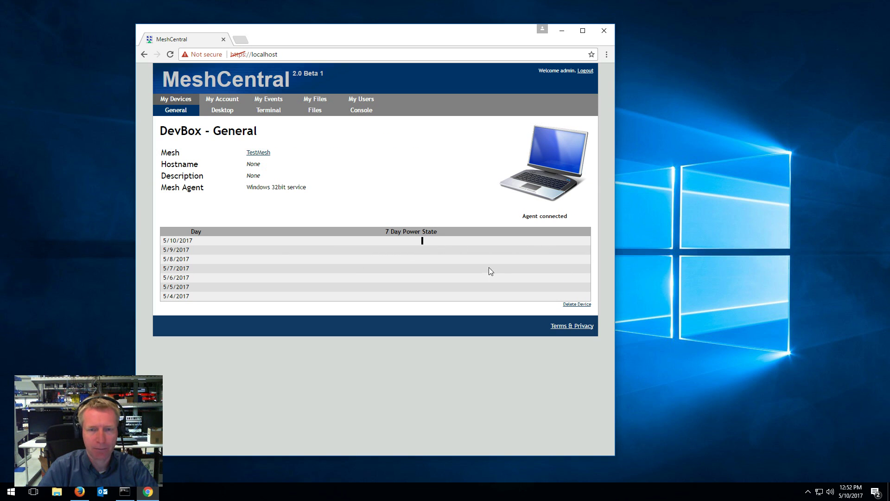
{"action": "mouse_move", "coordinate": [423, 243]}
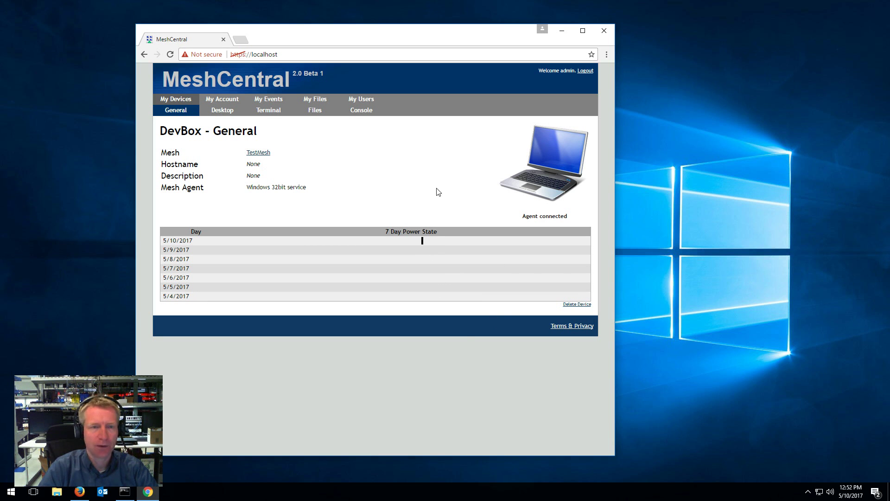
{"action": "left_click", "coordinate": [181, 101]}
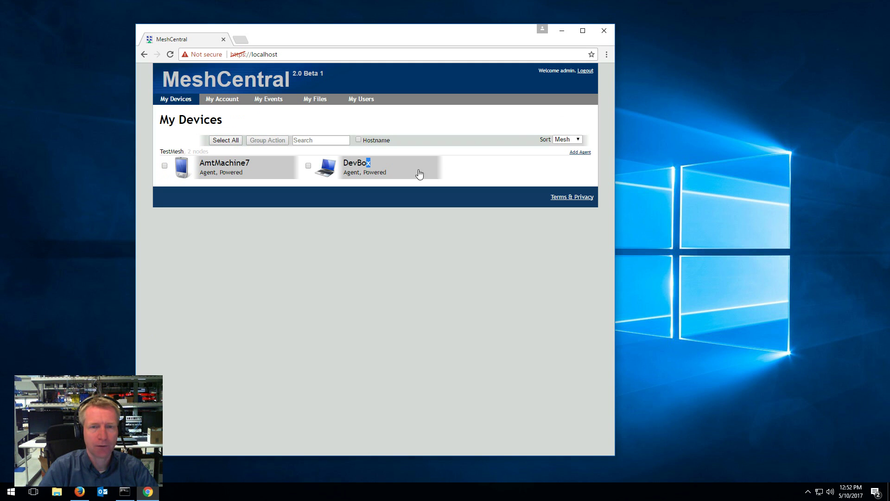
{"action": "left_click", "coordinate": [467, 170]}
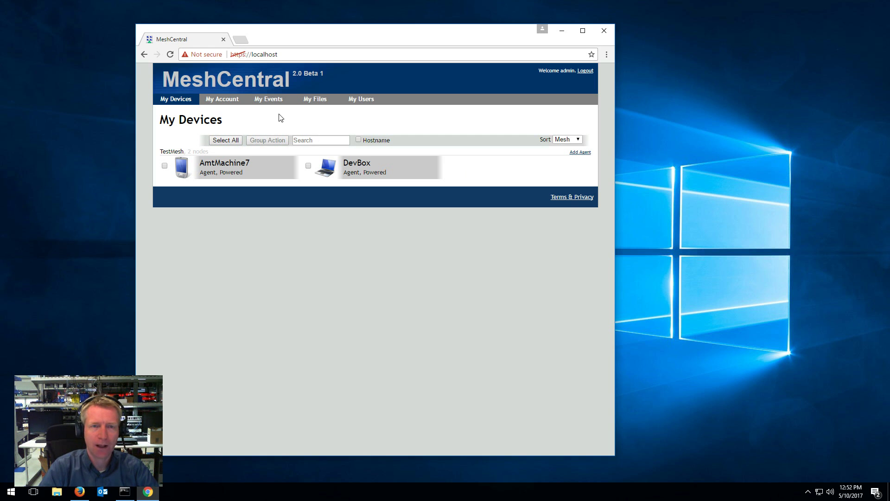
Show My Files and its quota: 969k left in My Files, 1024k in TestMesh
{"action": "left_click", "coordinate": [304, 100]}
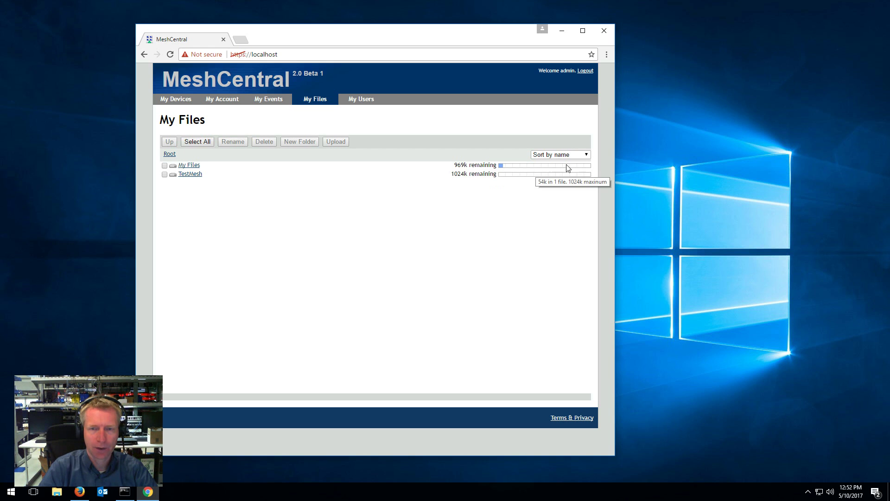
{"action": "mouse_move", "coordinate": [463, 170]}
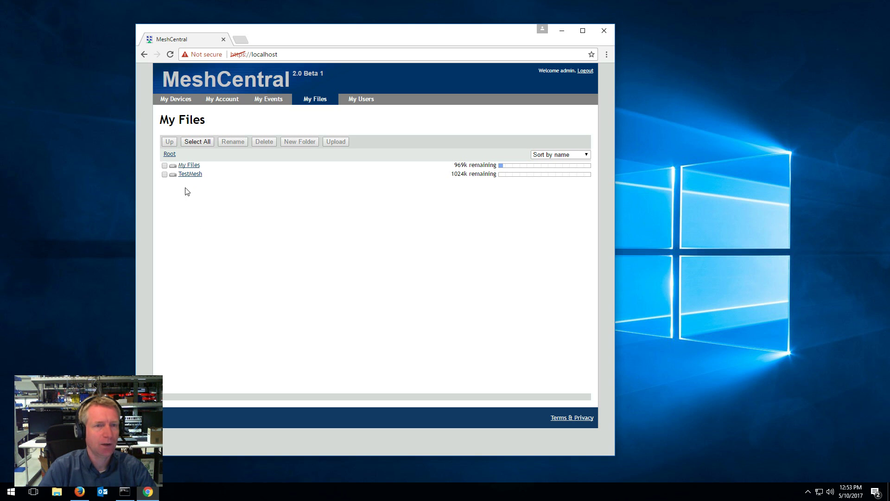
From My Devices, open AmtMachine7's Desktop, connect, drag the Explorer window lower right, and disconnect
{"action": "left_click", "coordinate": [177, 99]}
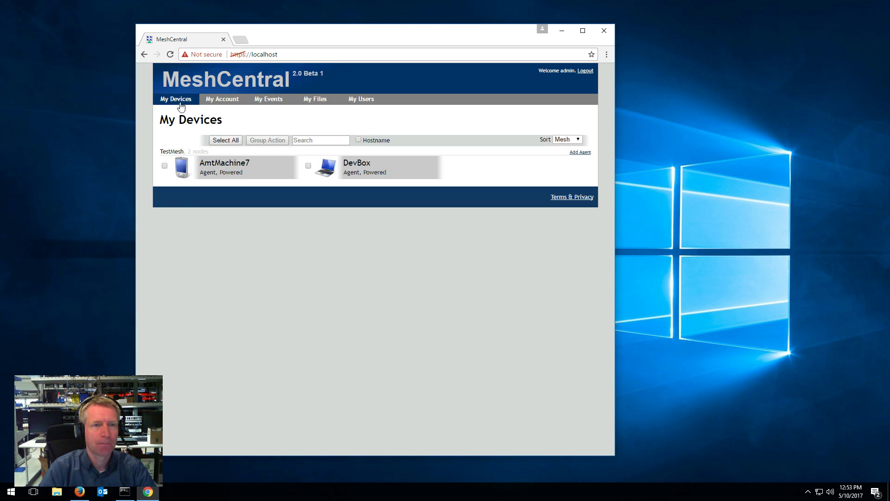
{"action": "left_click", "coordinate": [226, 168]}
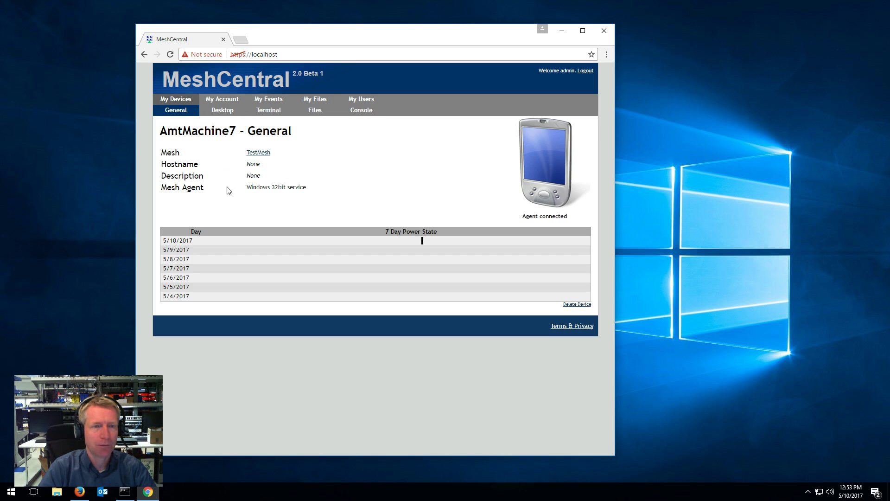
{"action": "left_click", "coordinate": [222, 110]}
{"action": "left_click", "coordinate": [177, 152]}
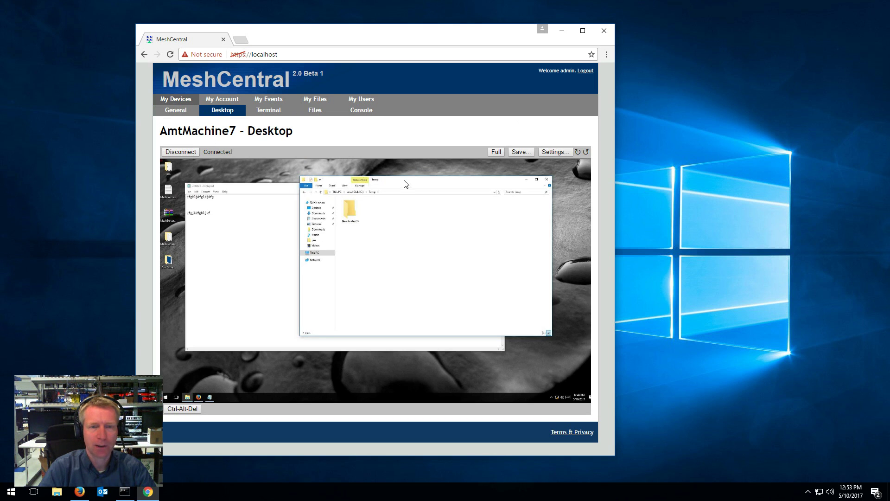
{"action": "left_click_drag", "start_coordinate": [264, 272], "coordinate": [419, 208]}
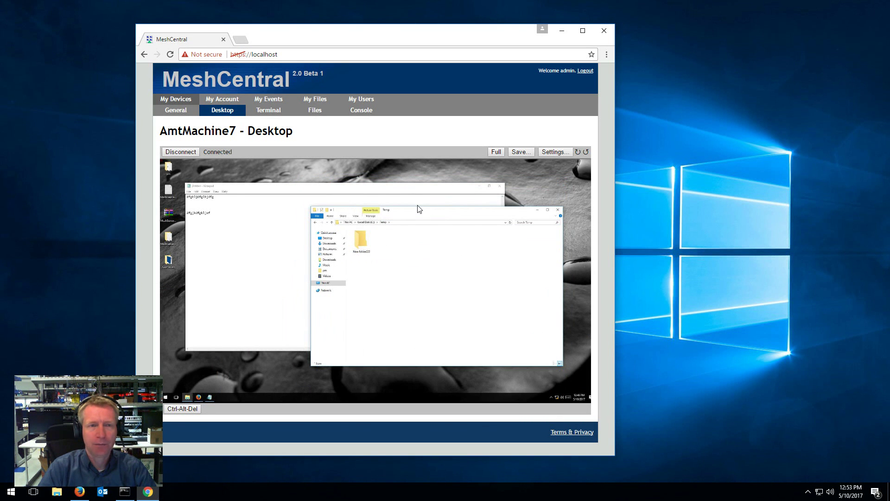
{"action": "left_click", "coordinate": [190, 152]}
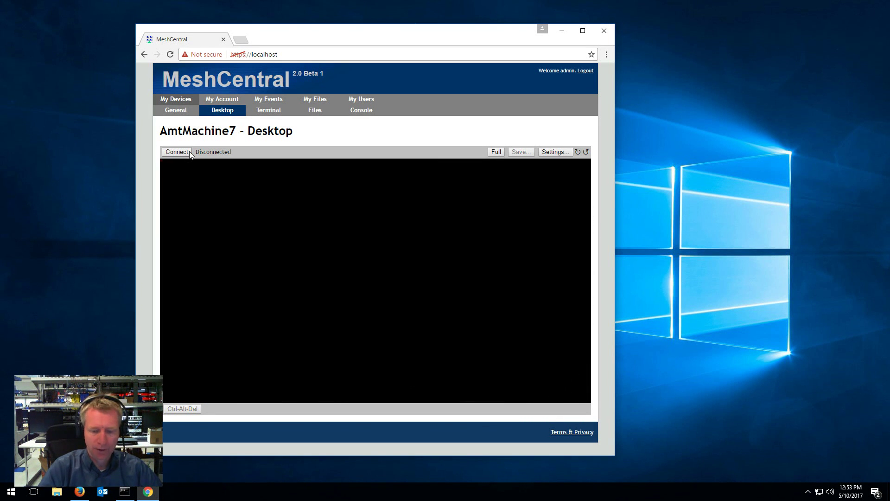